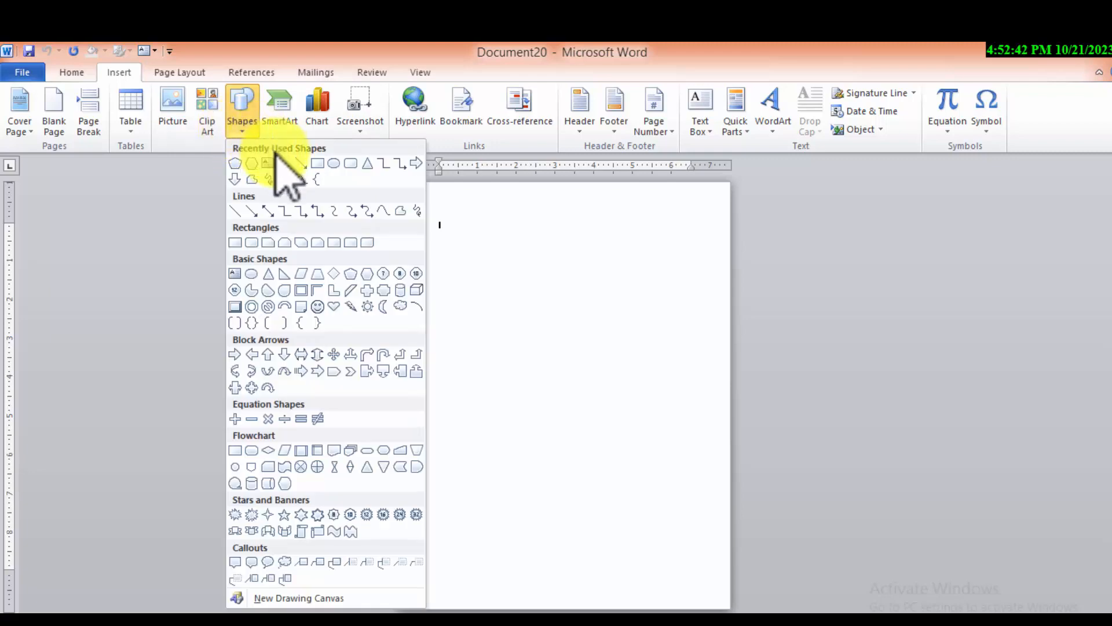
Draw a rectangle about 4.3" high and 4.64" wide in the middle of the blank page.
click(251, 164)
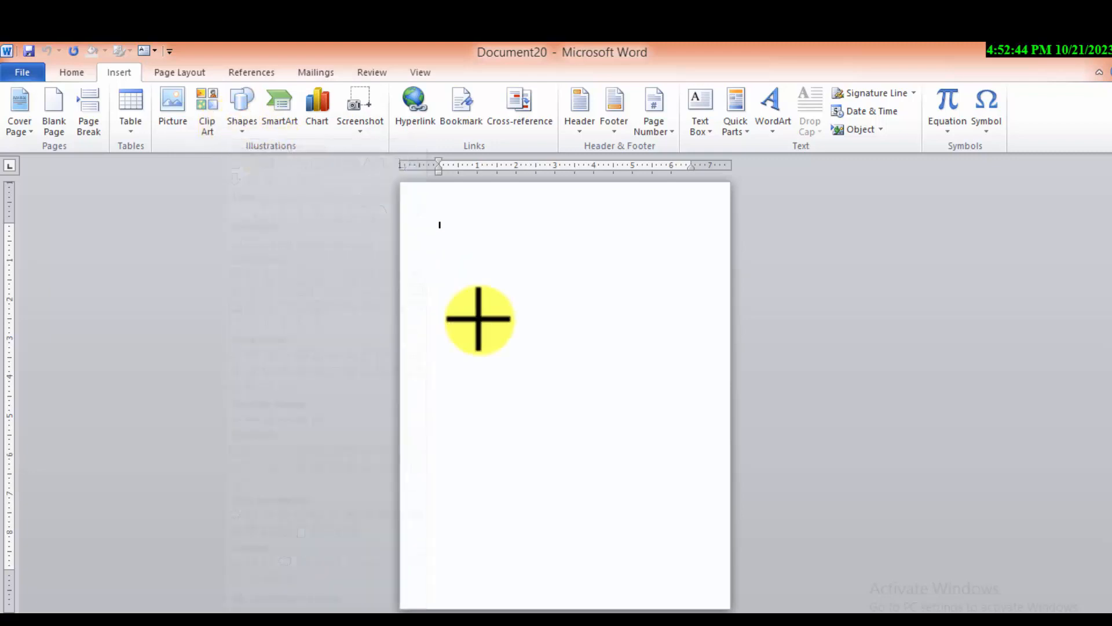
click(250, 101)
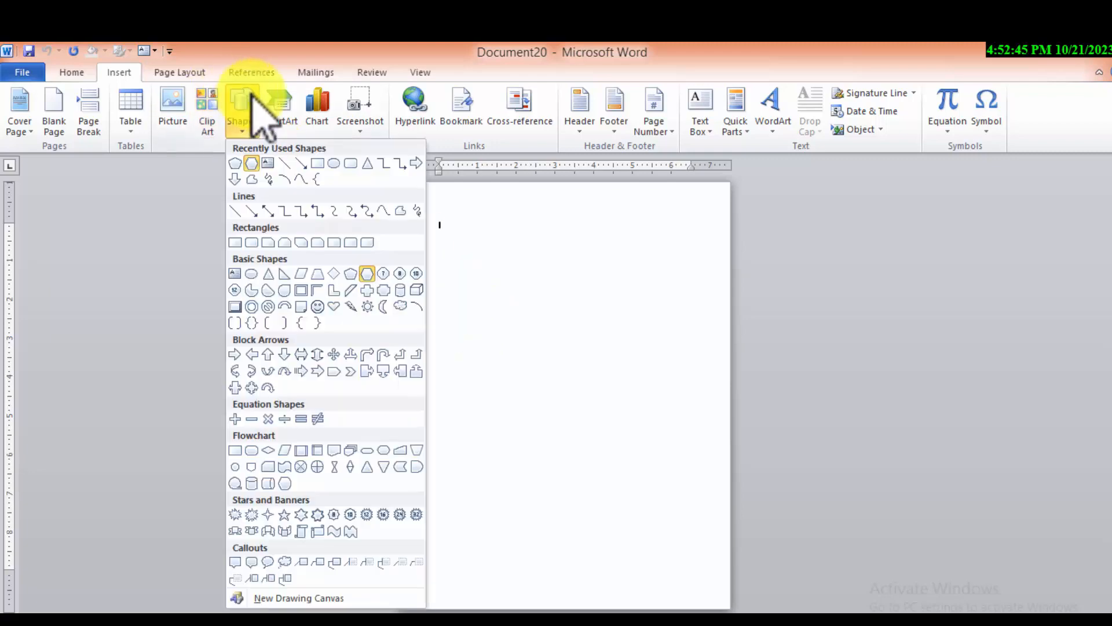
click(315, 163)
mouse_move(478, 306)
mouse_down()
mouse_move(591, 454)
mouse_move(680, 462)
mouse_move(659, 473)
mouse_up()
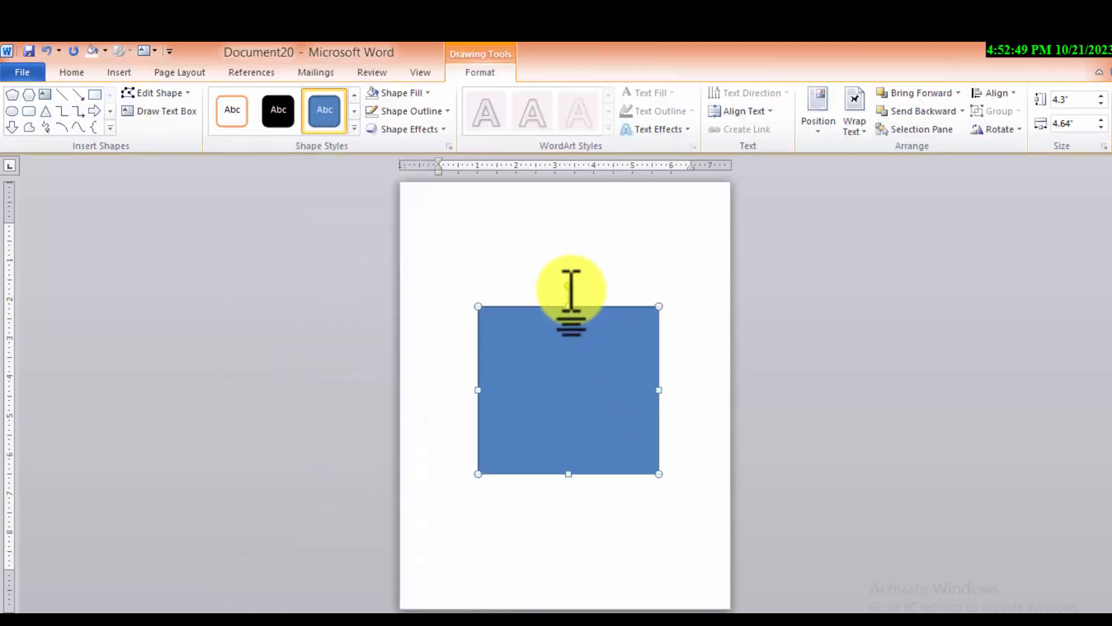
Rotate the rectangle about 45° into a diamond, then shrink it to about 3.63" by 3.75" and centre it on the page.
drag(571, 286, 631, 308)
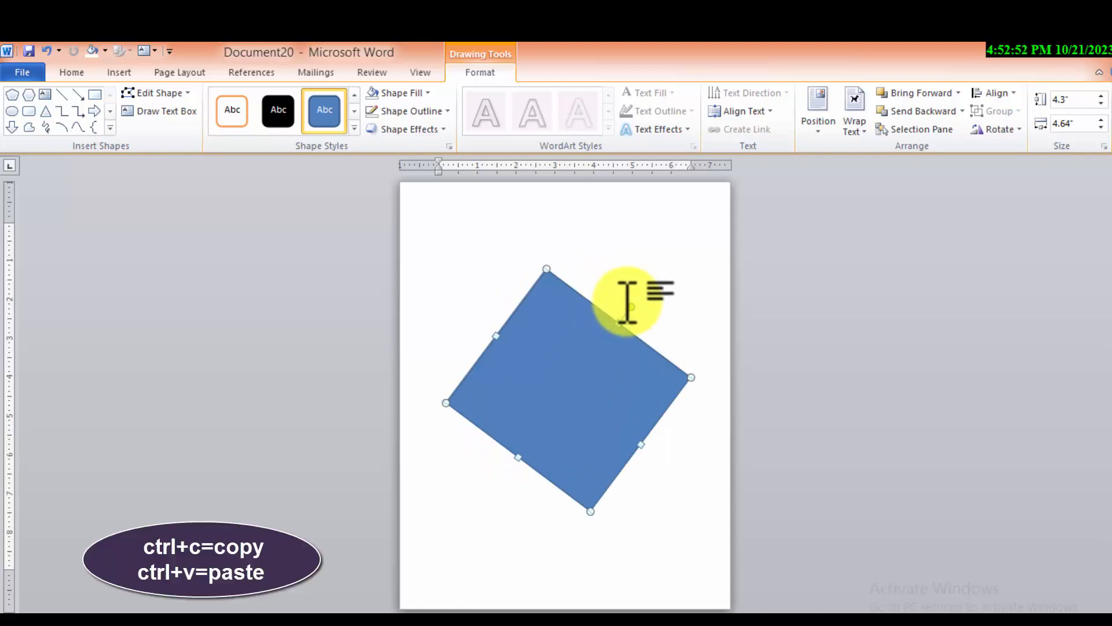
mouse_move(631, 308)
mouse_down()
mouse_move(636, 325)
mouse_move(642, 319)
mouse_up()
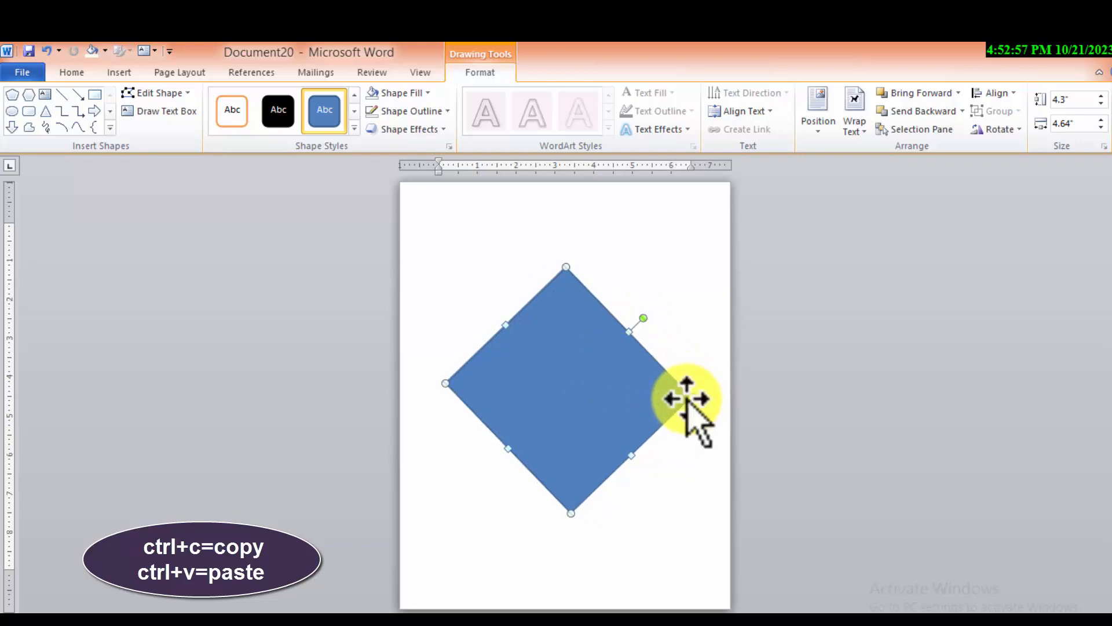
drag(692, 394, 648, 390)
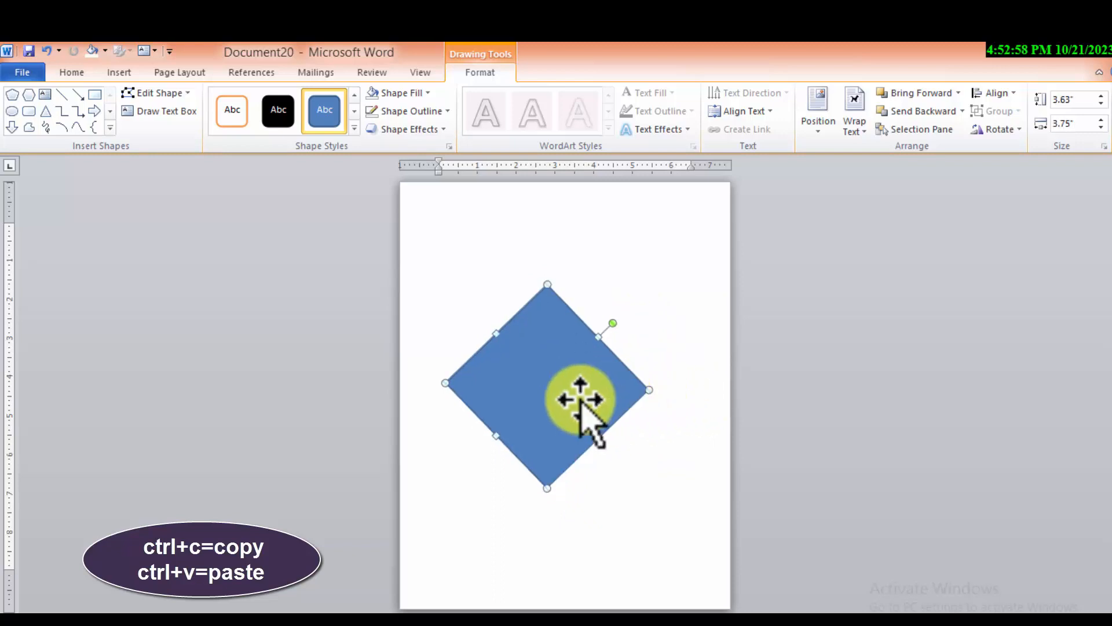
drag(582, 397, 589, 387)
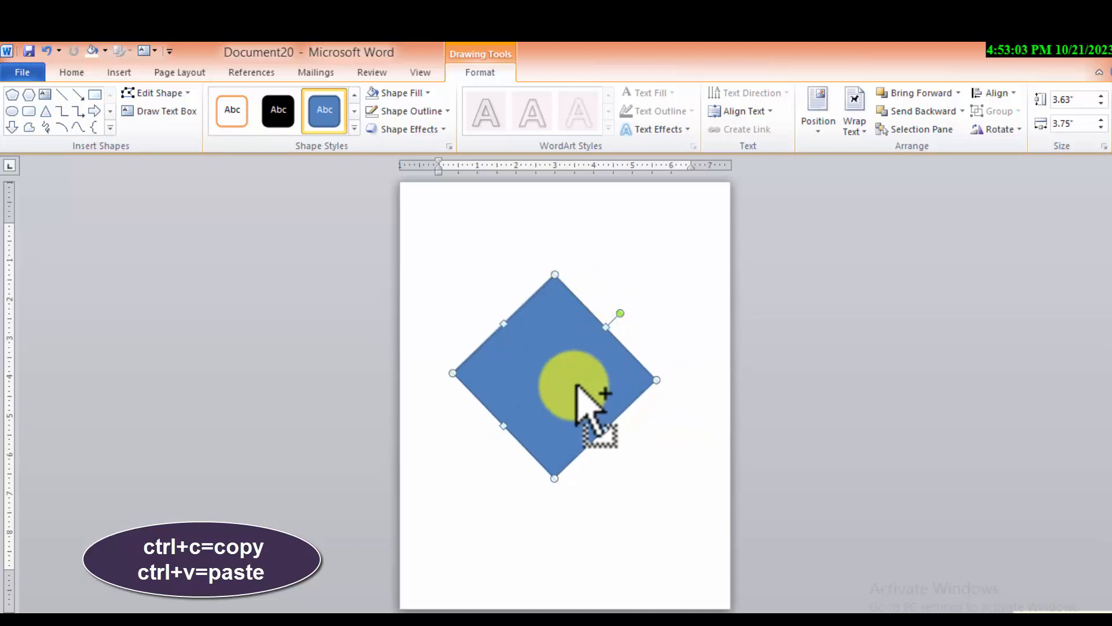
Duplicate the diamond twice, placing one copy against its upper-right side and the other against its lower-right side.
key(ctrl+v)
drag(582, 366, 640, 181)
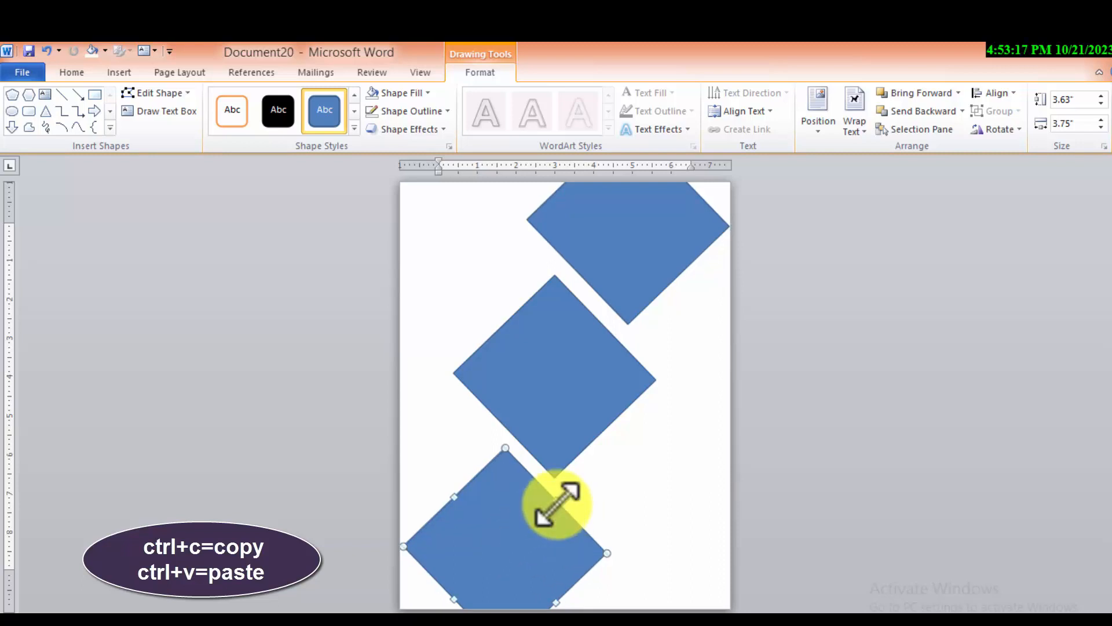
drag(521, 529, 689, 461)
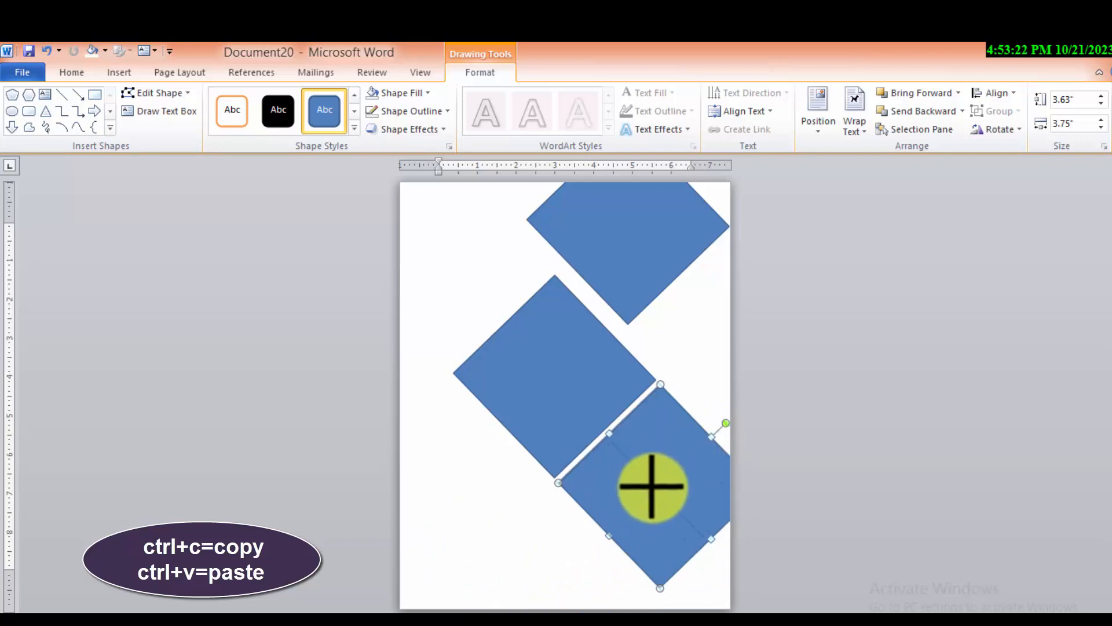
Reshape the two copies into diagonal bands running off the page, the lower about 1.71" by 5.89" and the upper about 1.81" by 4.78".
drag(652, 486, 653, 488)
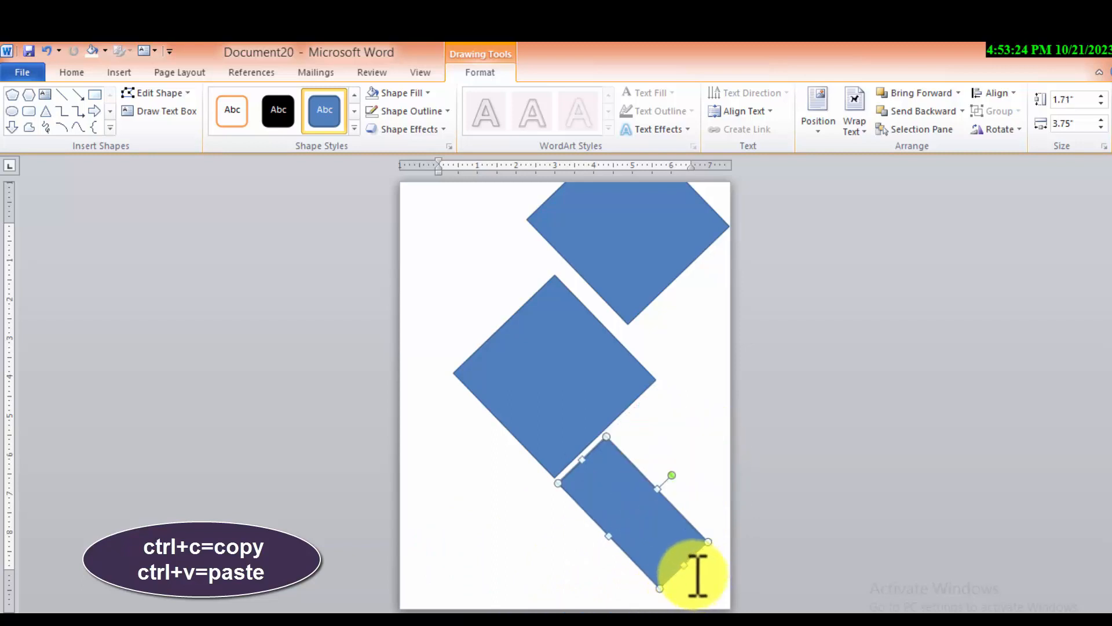
drag(684, 567, 736, 609)
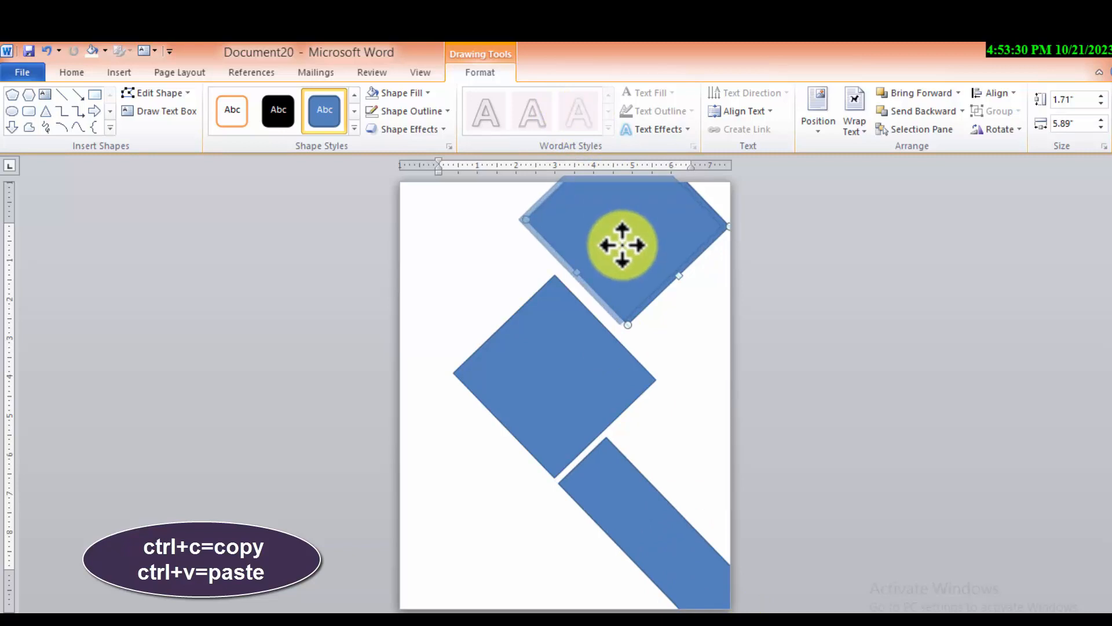
drag(622, 245, 621, 246)
drag(721, 228, 608, 270)
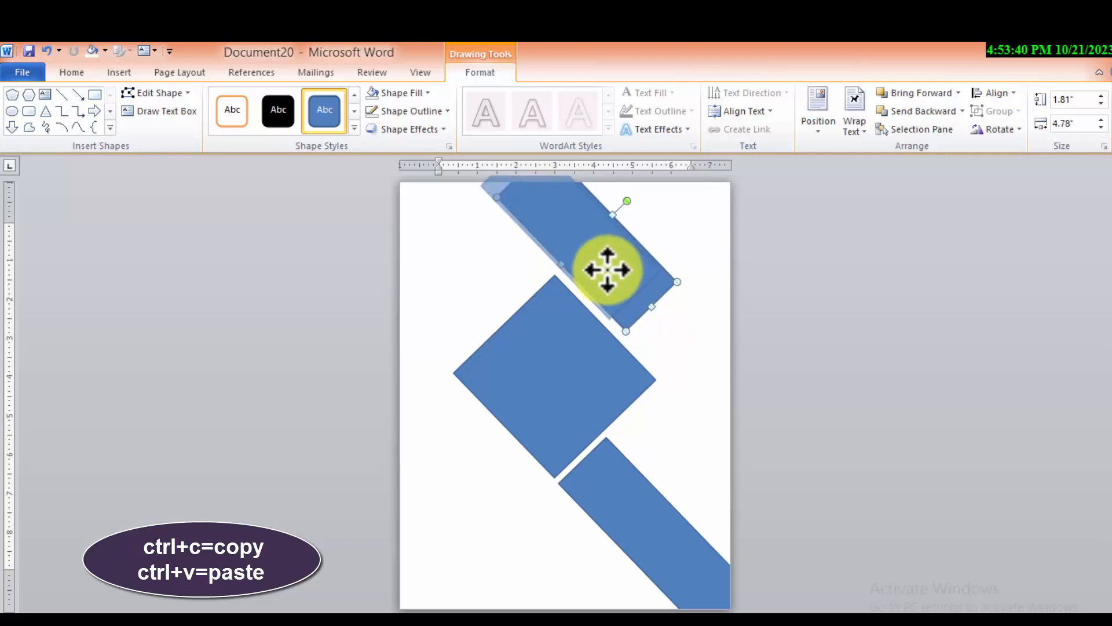
drag(608, 269, 607, 270)
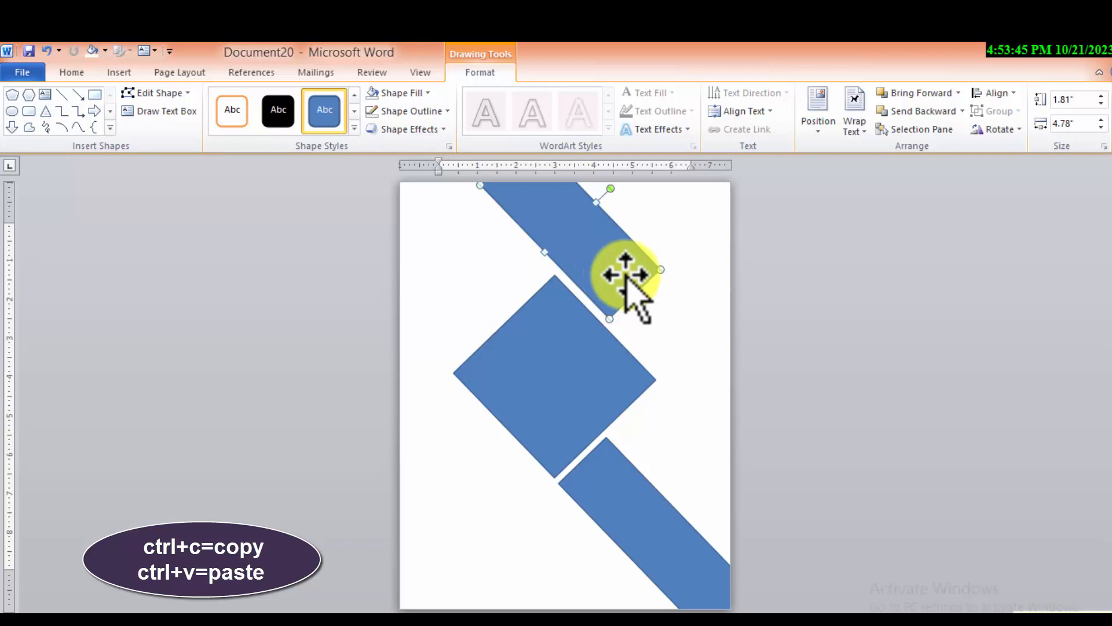
Place small square copies, about 1.72" by 1.83", over the inner ends of both bands and fill them with the darkest aqua theme colour.
key(ctrl+v)
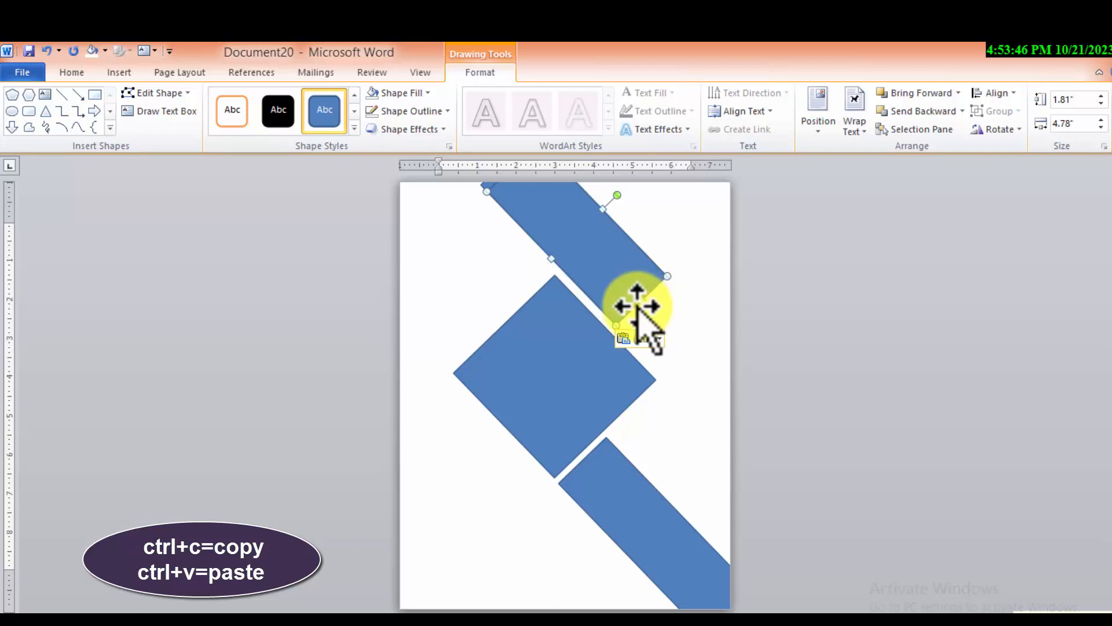
drag(640, 300, 603, 492)
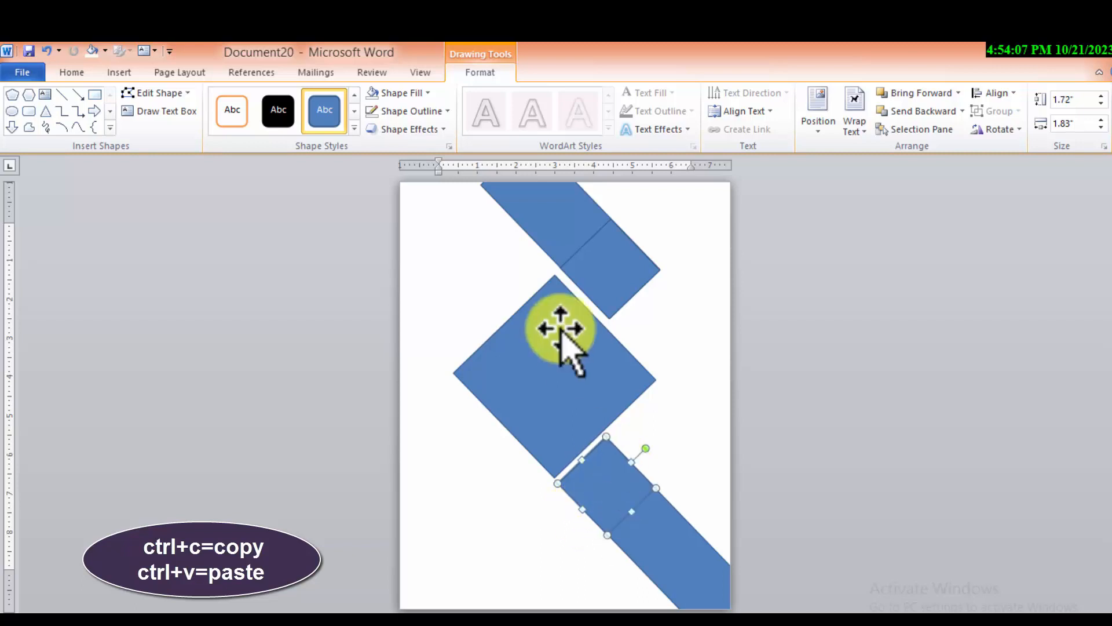
shift+click(616, 283)
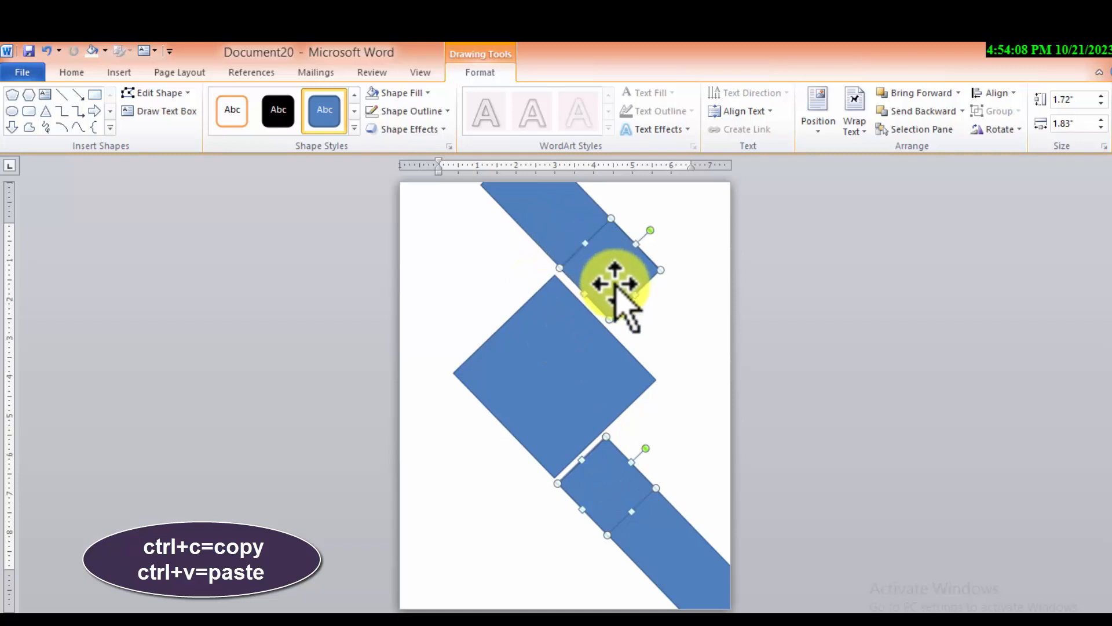
click(415, 93)
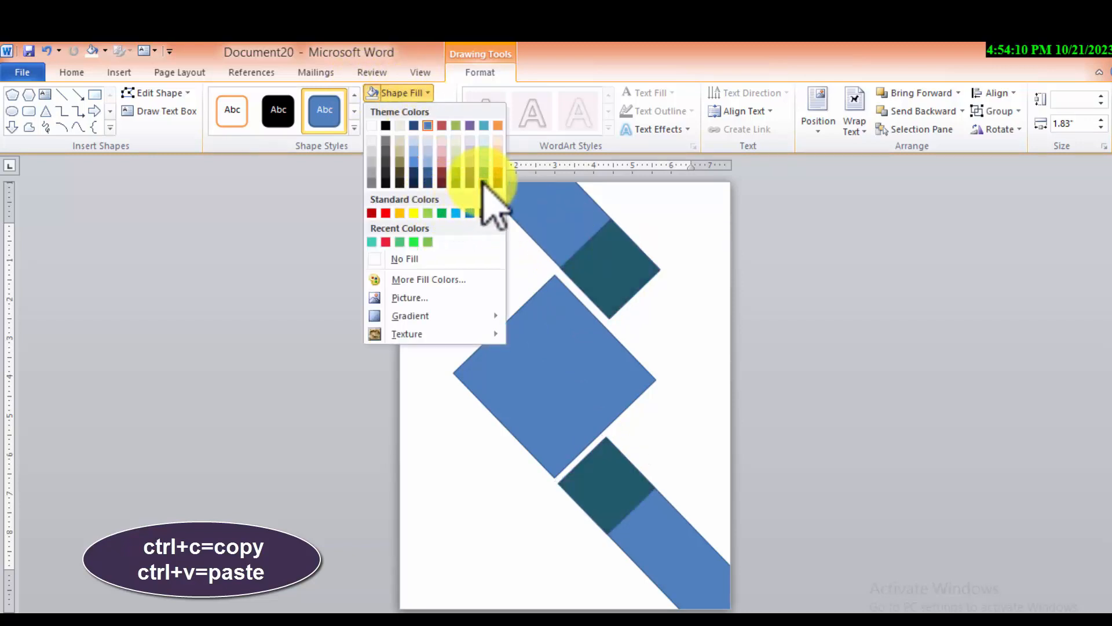
click(483, 183)
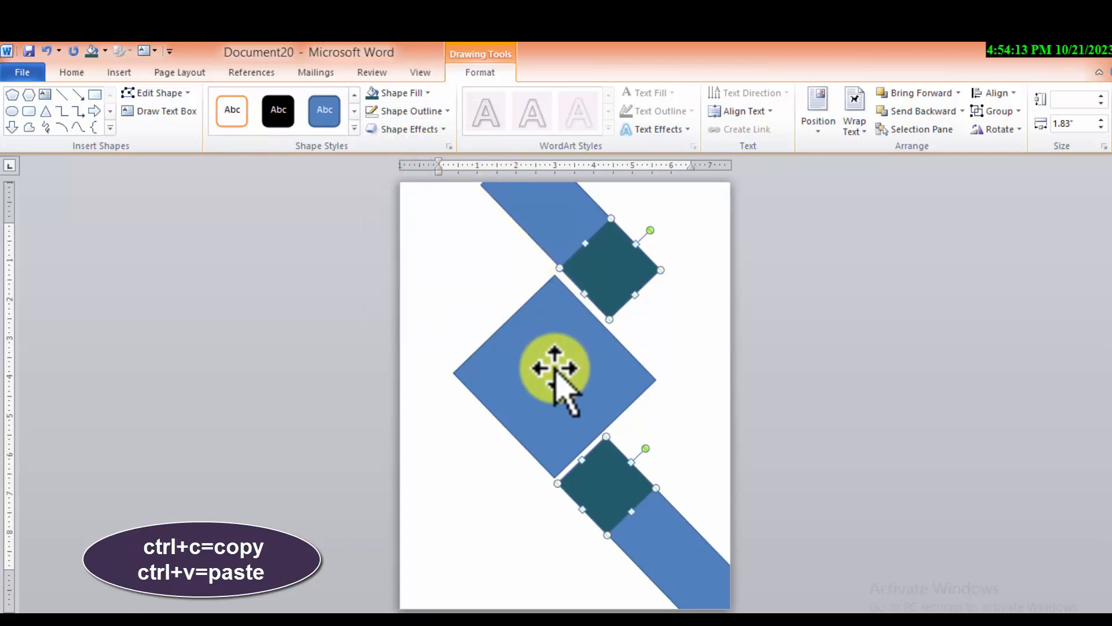
Apply the widest aqua glow variation to the central diamond and both small dark squares.
shift+click(550, 353)
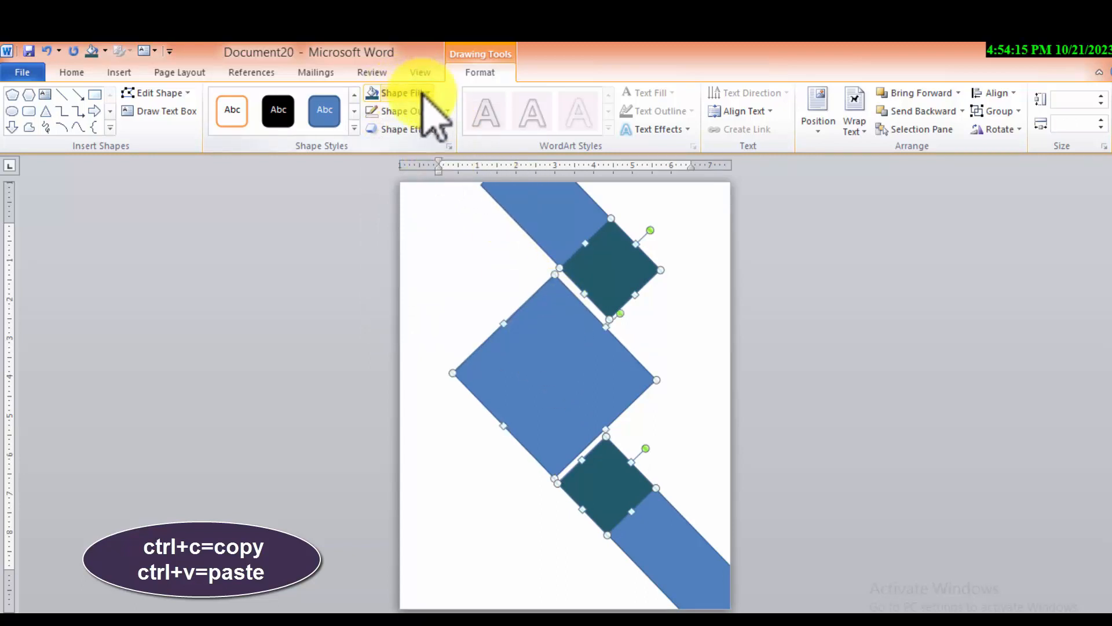
click(409, 129)
mouse_move(405, 287)
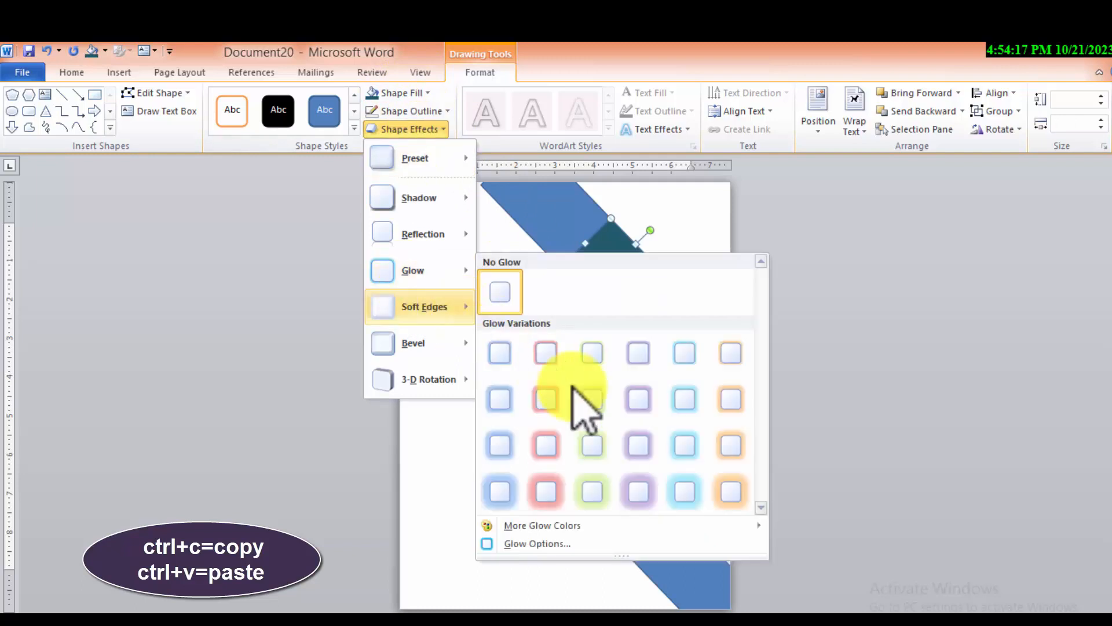
click(685, 493)
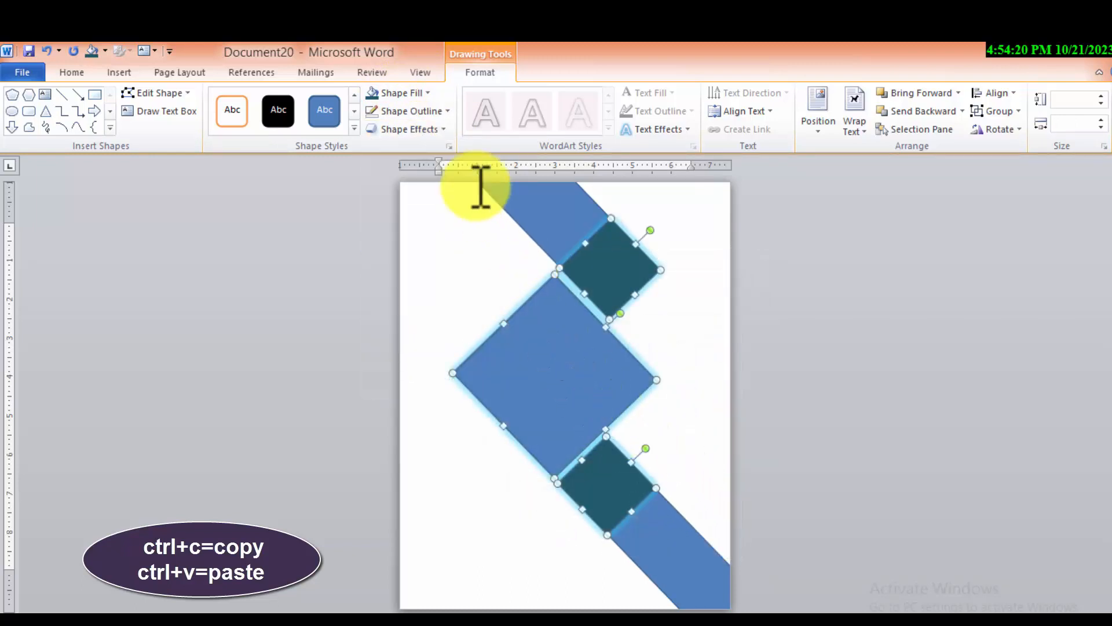
Give the central diamond and both small squares a white outline with a 6 pt weight.
click(405, 111)
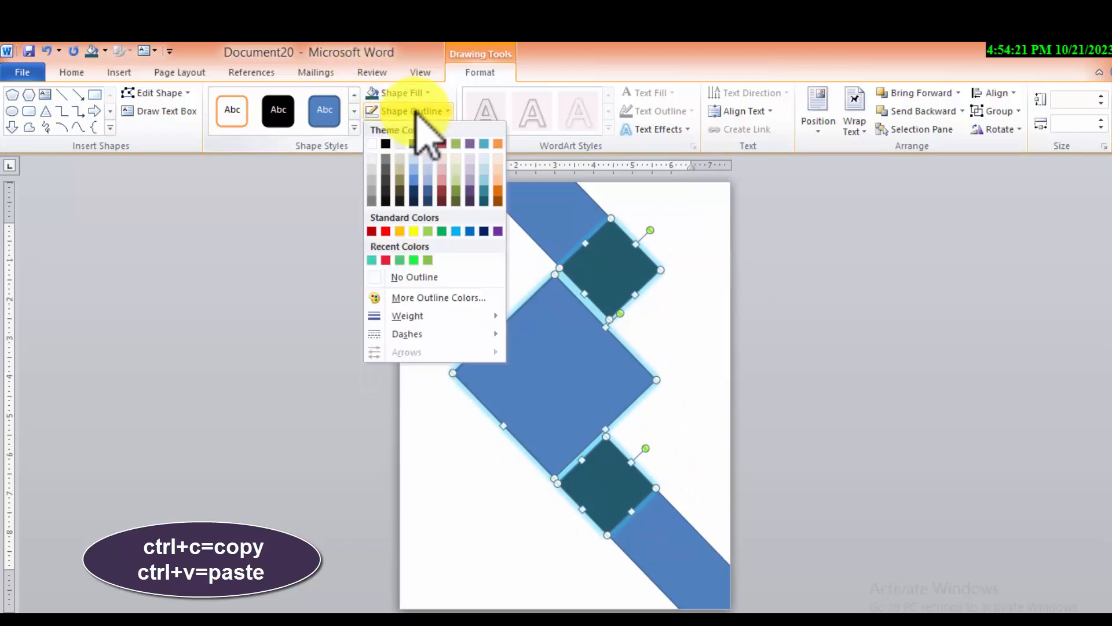
click(371, 144)
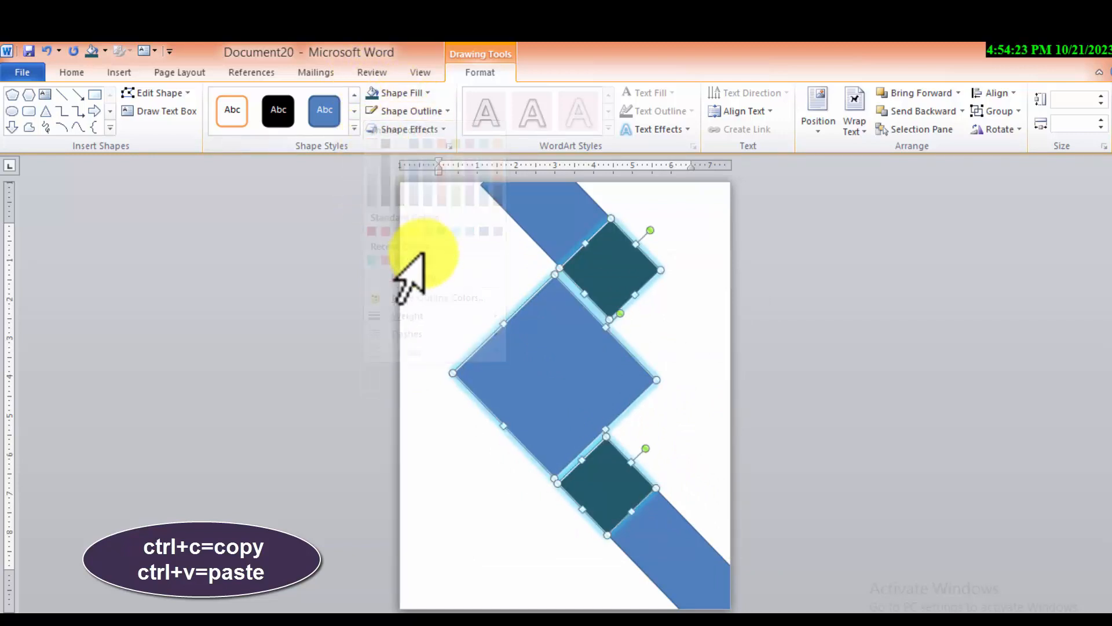
click(414, 111)
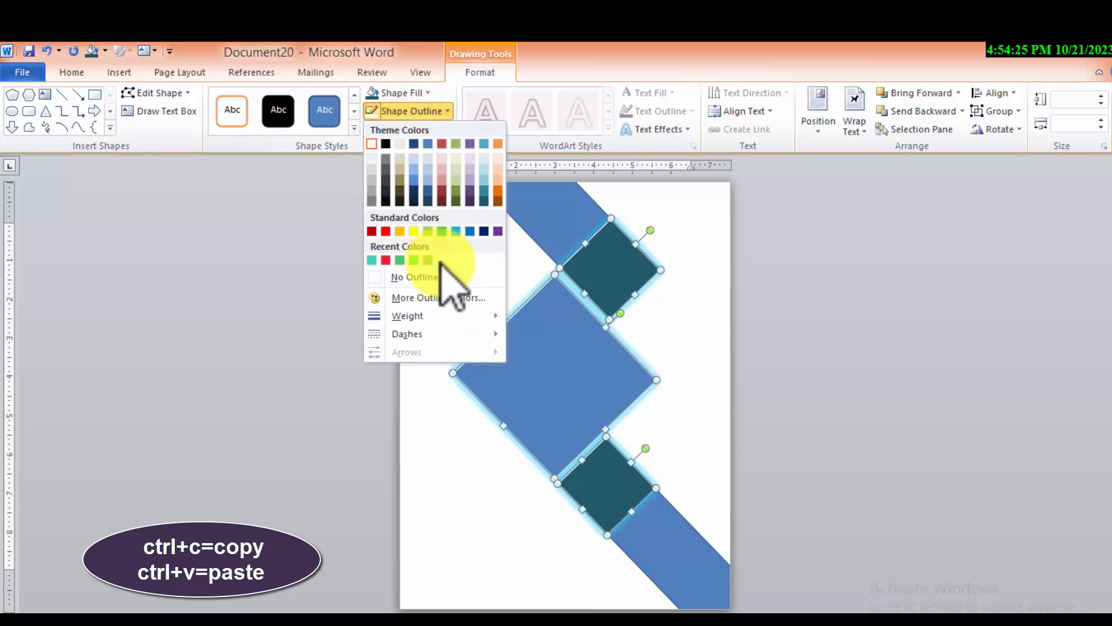
mouse_move(451, 317)
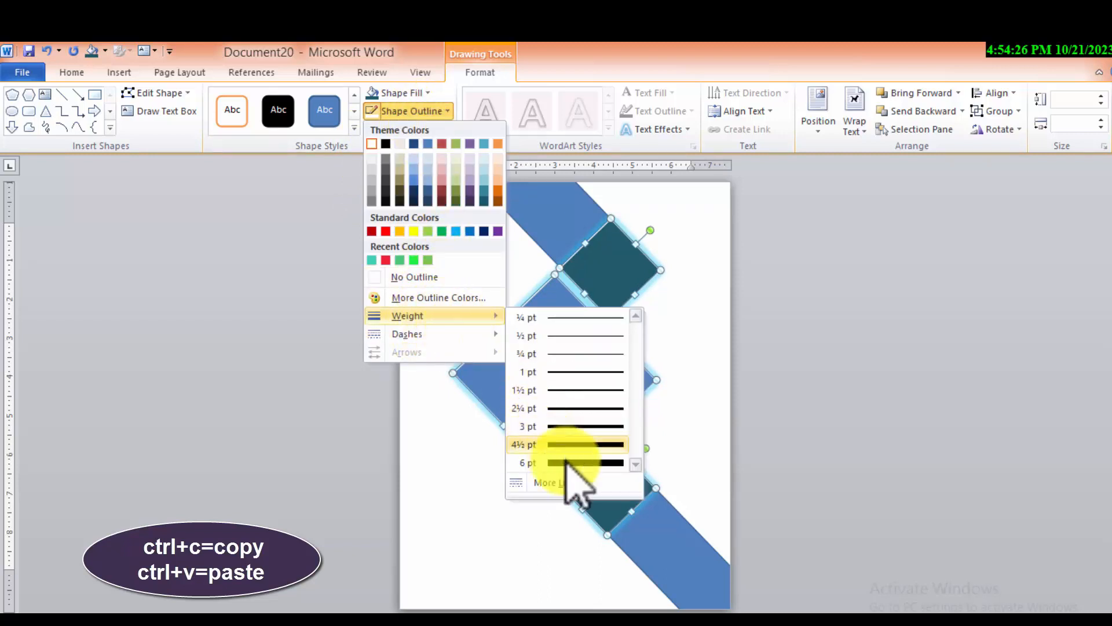
click(586, 463)
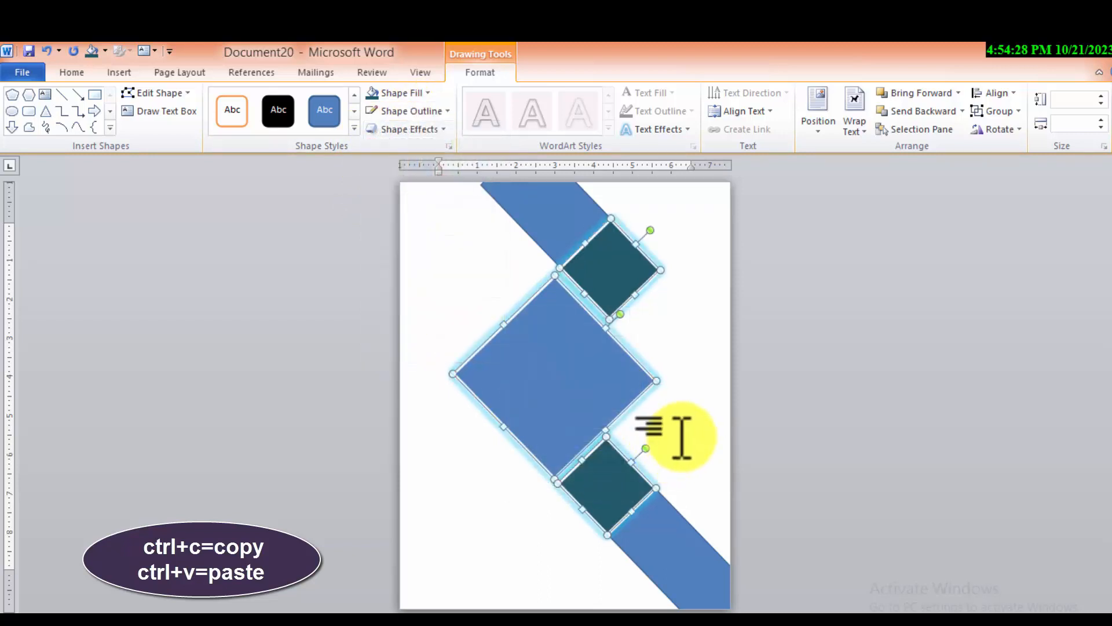
click(681, 438)
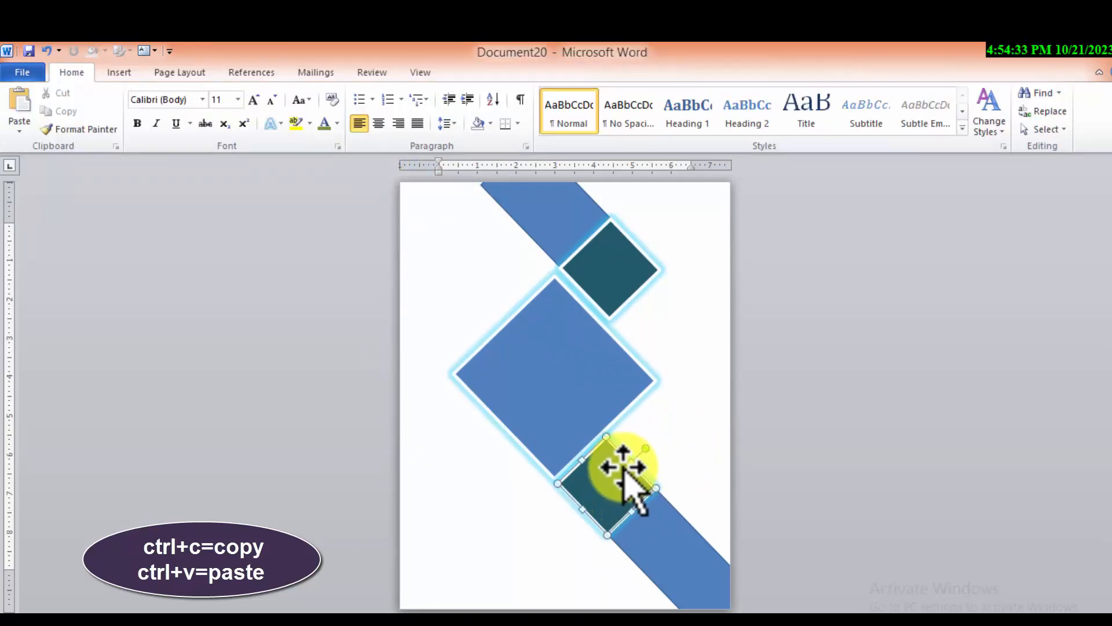
Remove the outline from the two small dark squares above and below the central diamond.
shift+click(628, 273)
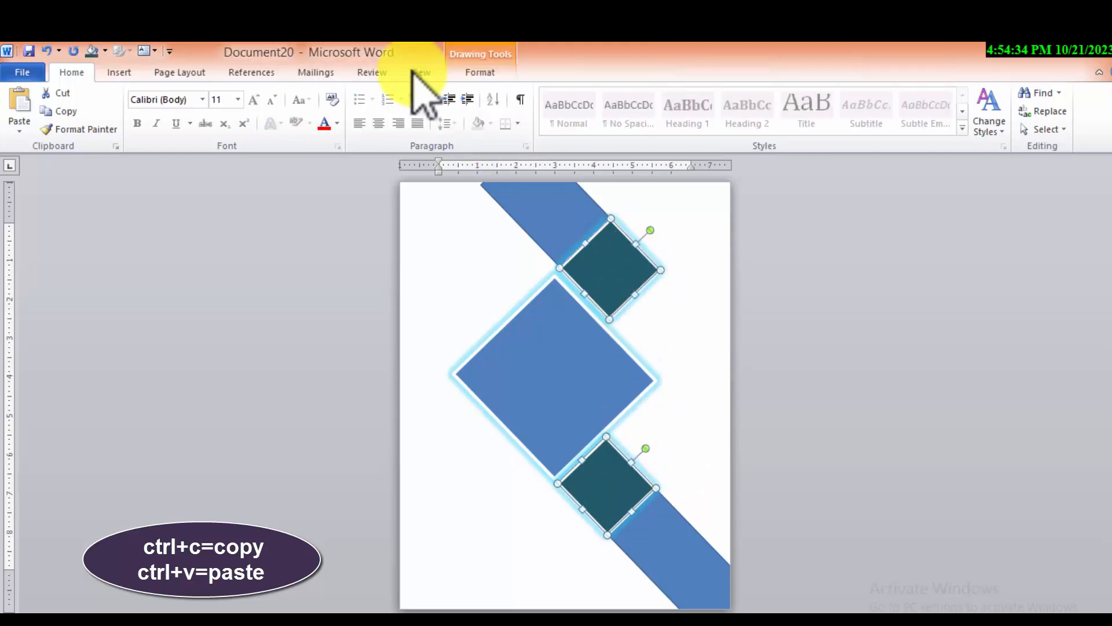
click(480, 72)
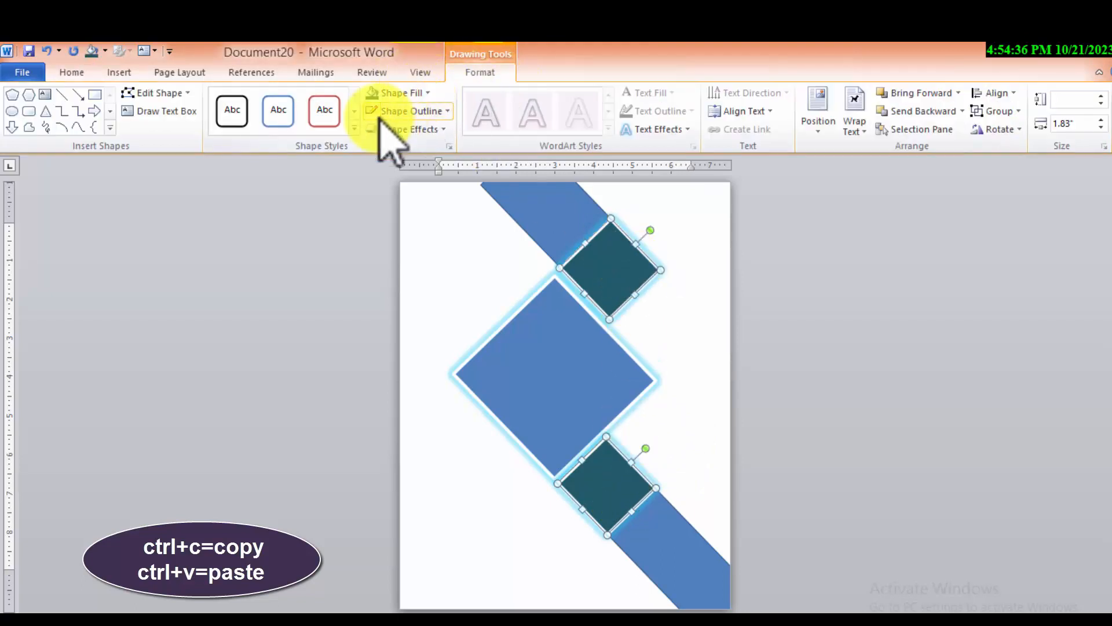
click(424, 111)
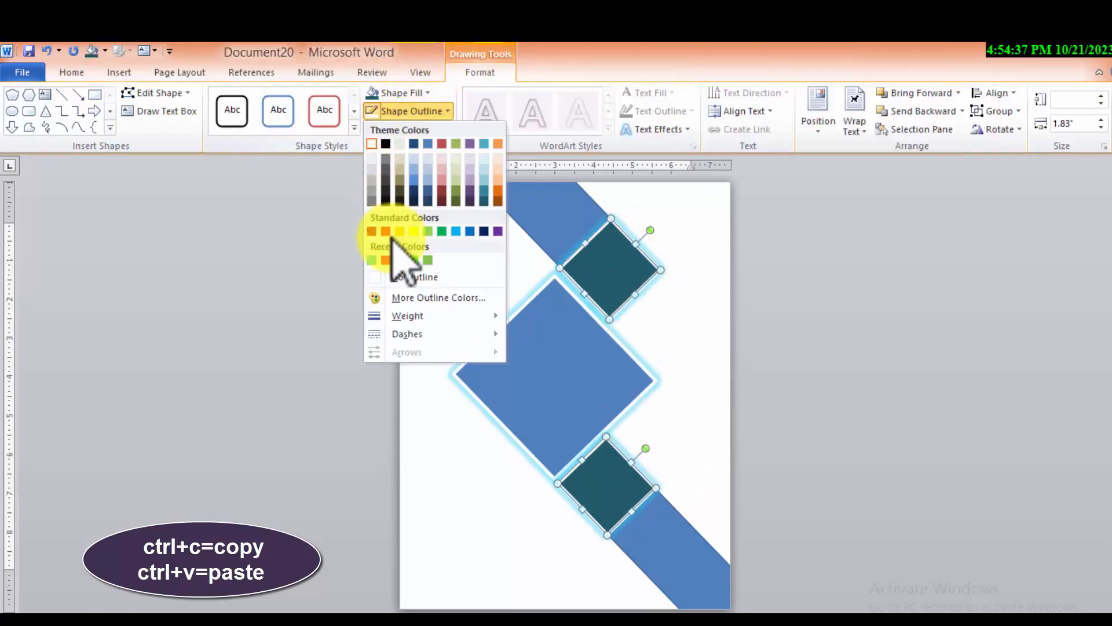
click(397, 276)
click(409, 496)
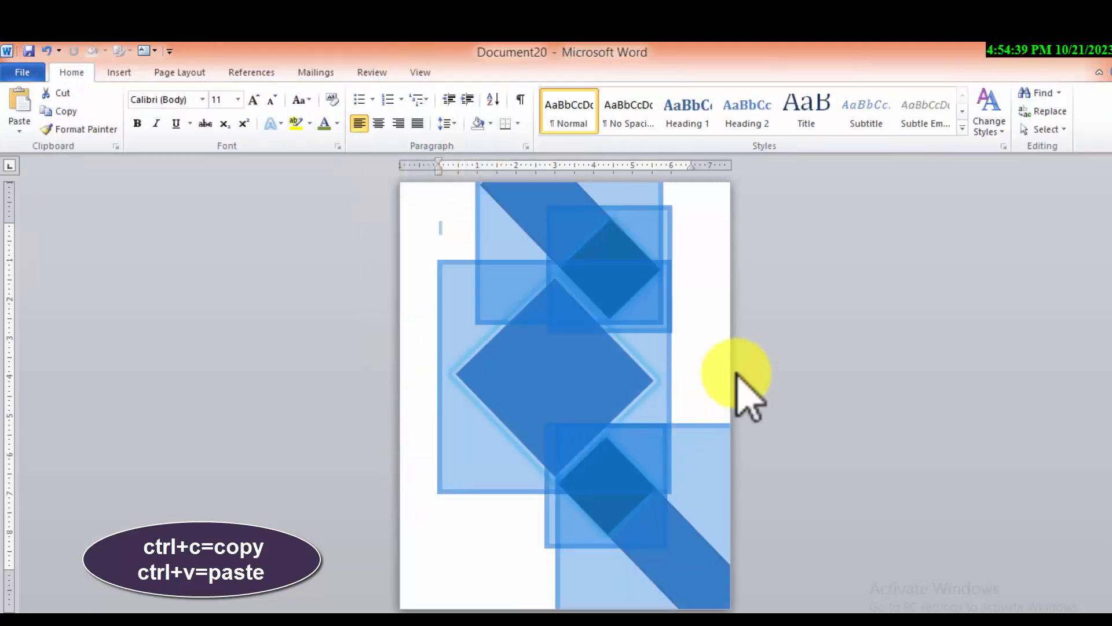
Switch the central diamond's fill to a picture or texture fill, using the dark wood texture.
right_click(559, 367)
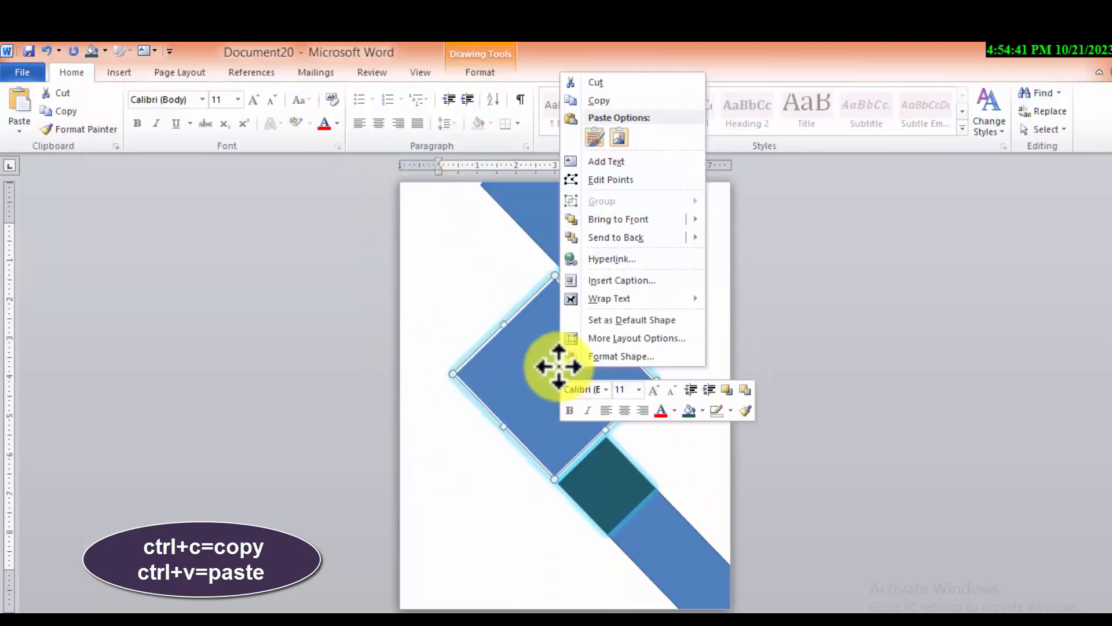
click(626, 357)
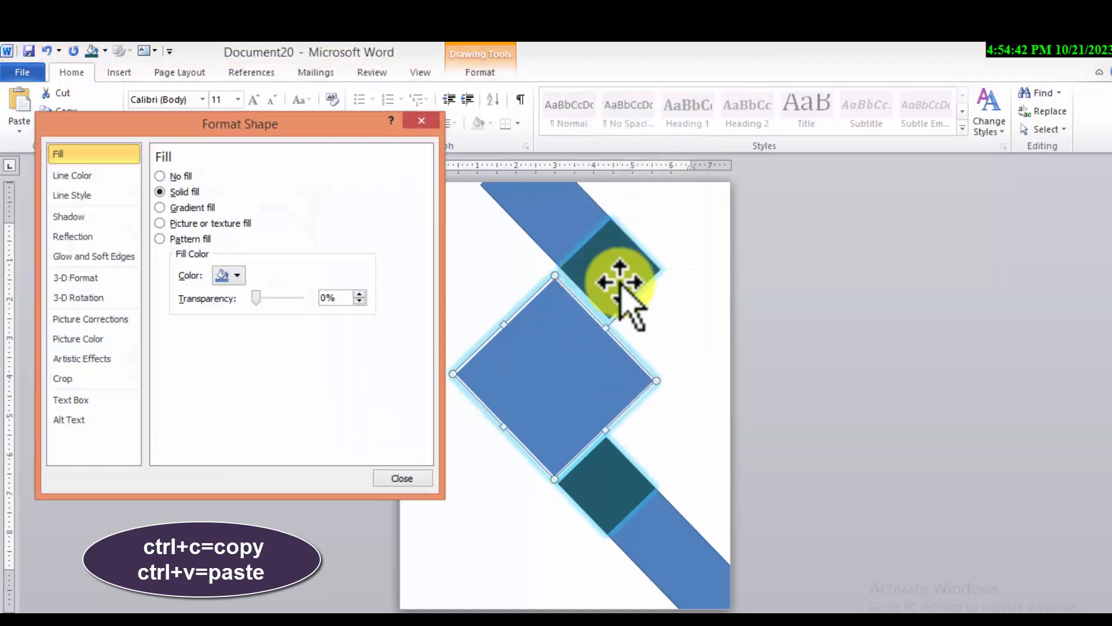
click(165, 224)
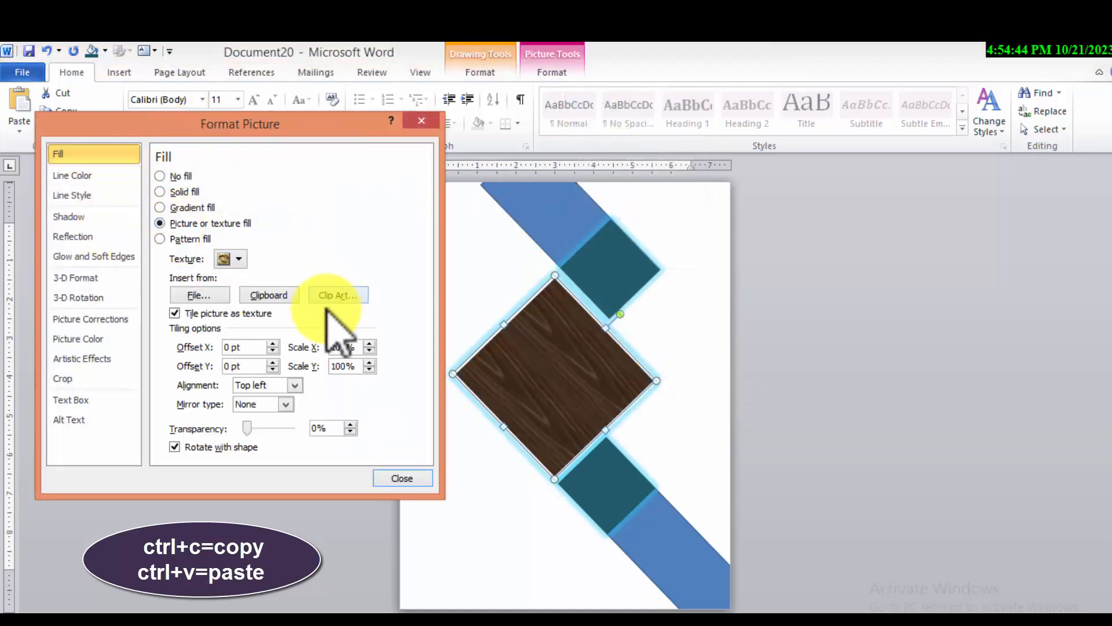
click(403, 478)
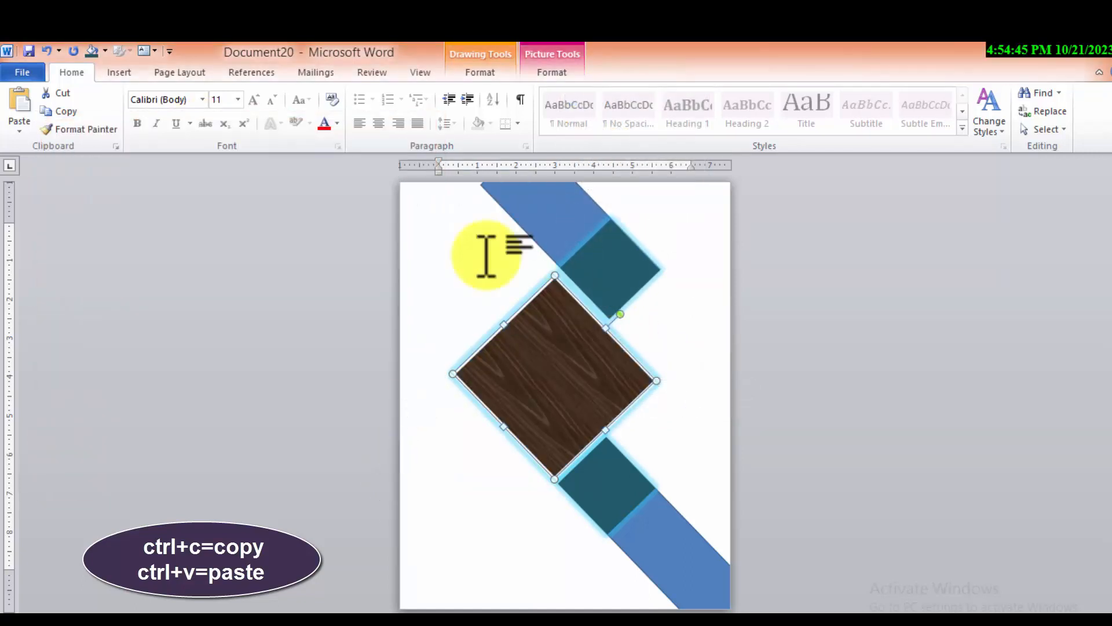
click(545, 73)
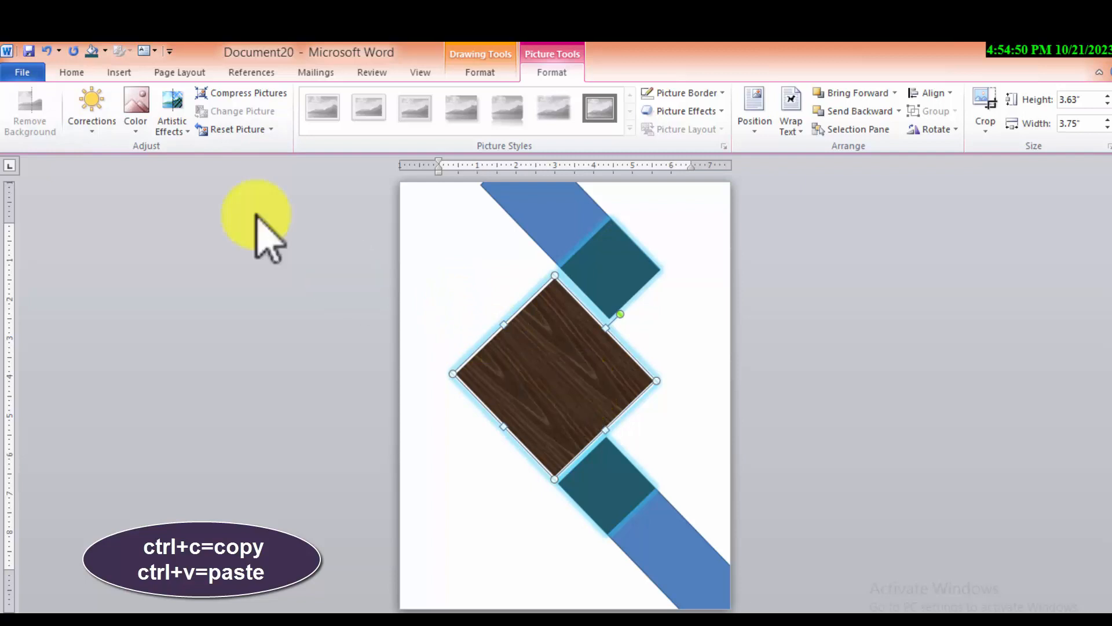
click(185, 132)
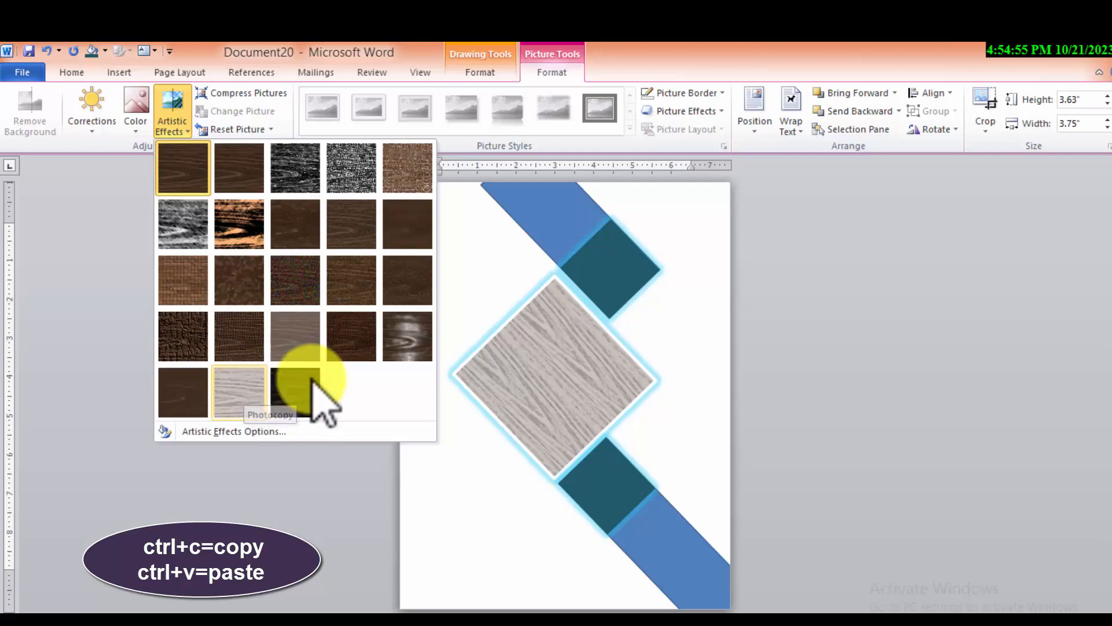
click(495, 470)
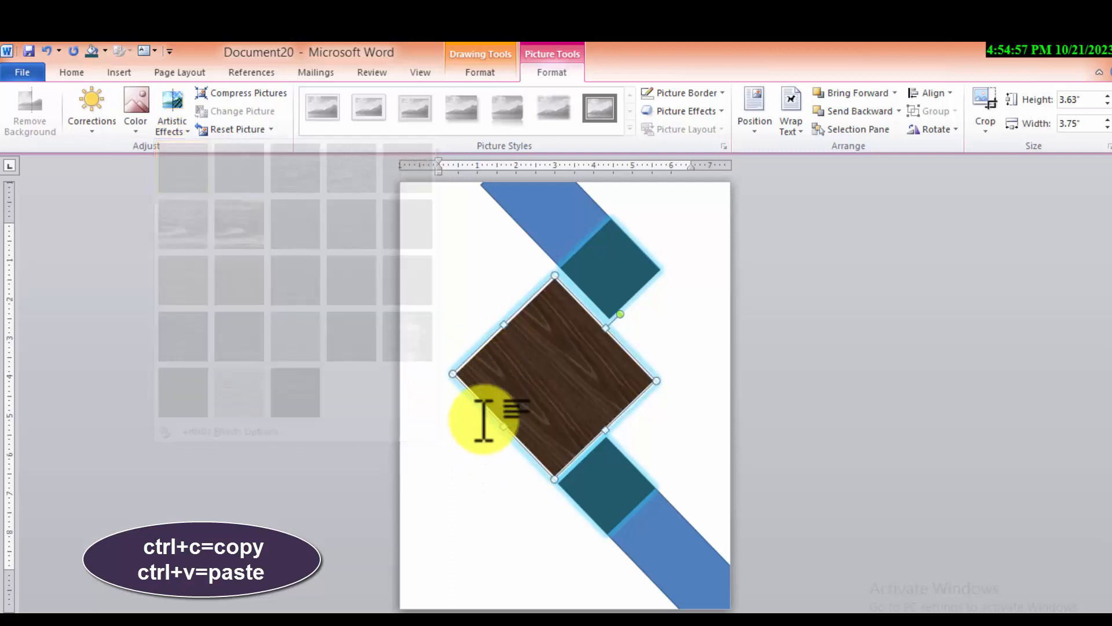
Draw a narrow vertical rectangle about 11.55" high and 0.6" wide along the page's left edge, covering the full page height.
click(482, 73)
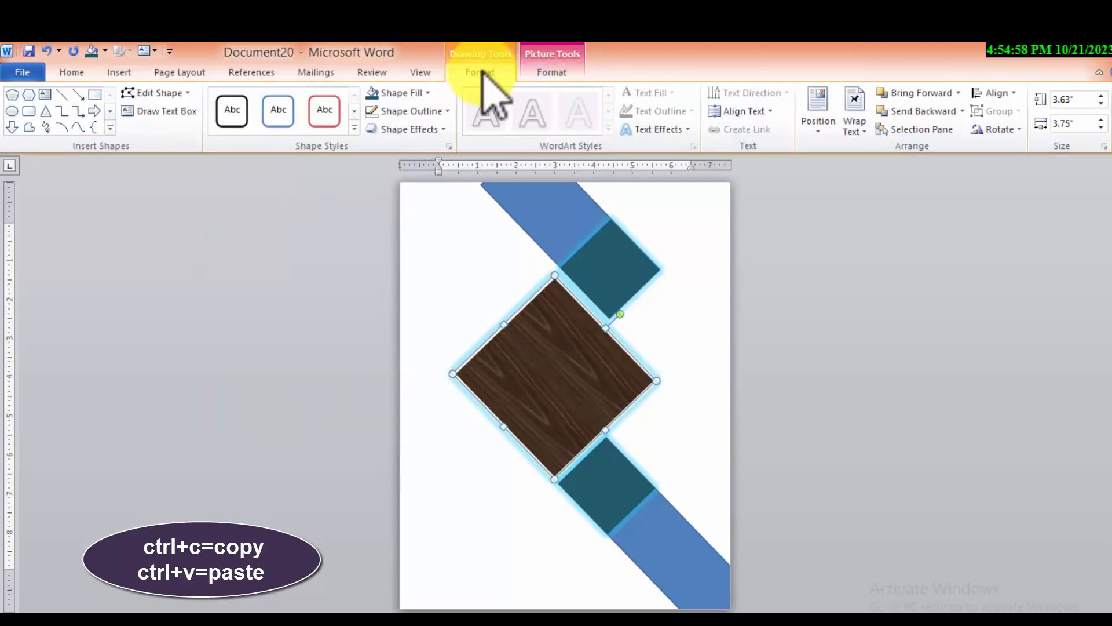
click(94, 94)
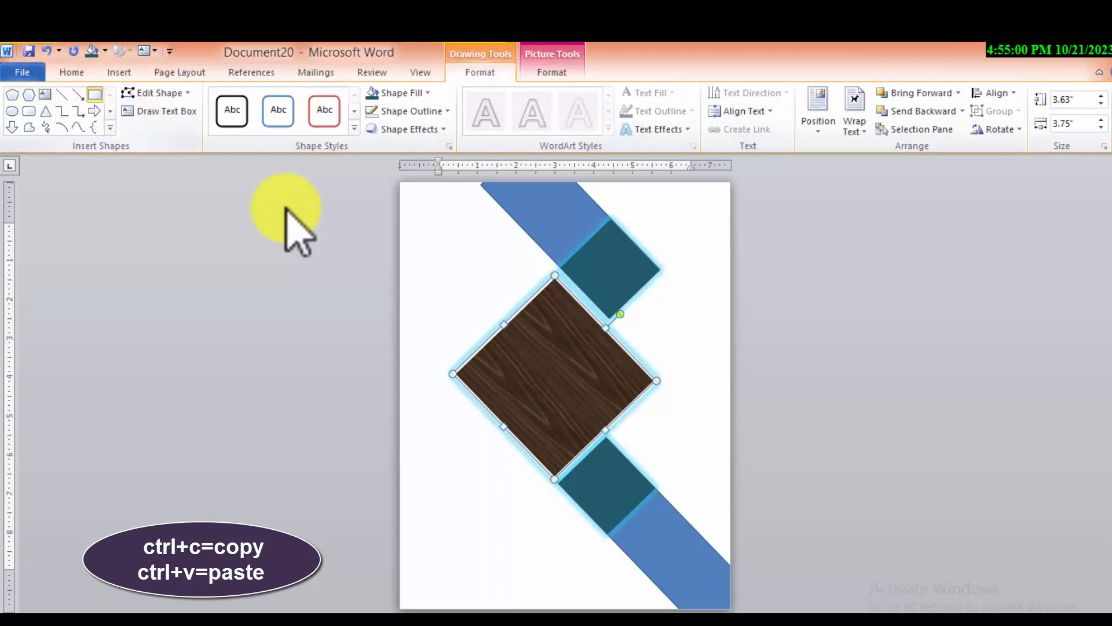
drag(408, 199, 427, 605)
drag(422, 552, 413, 558)
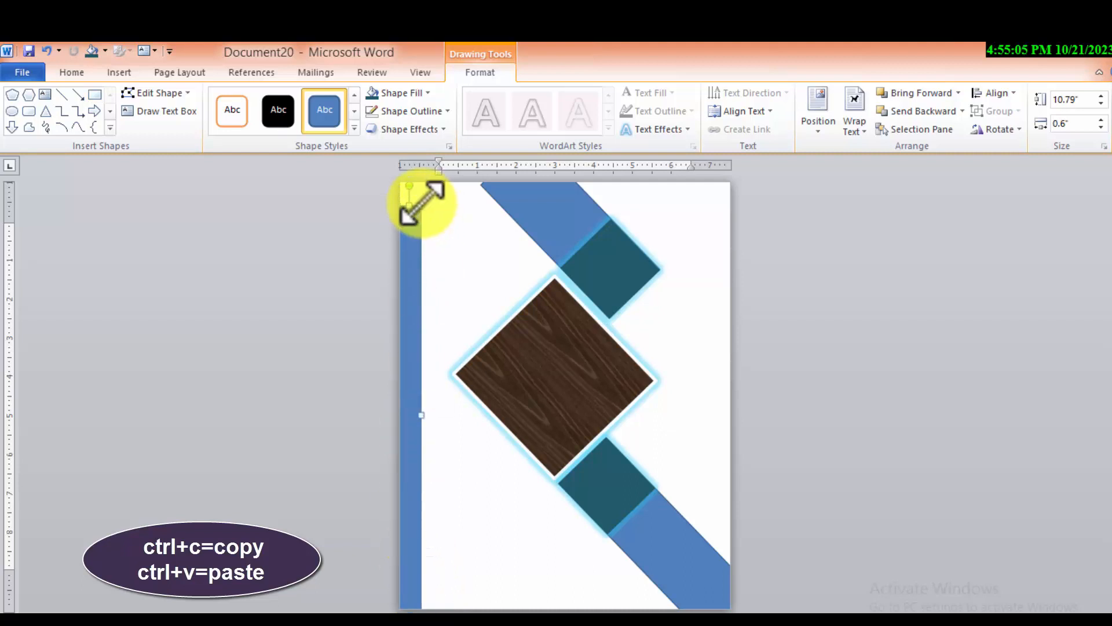
drag(422, 203, 416, 173)
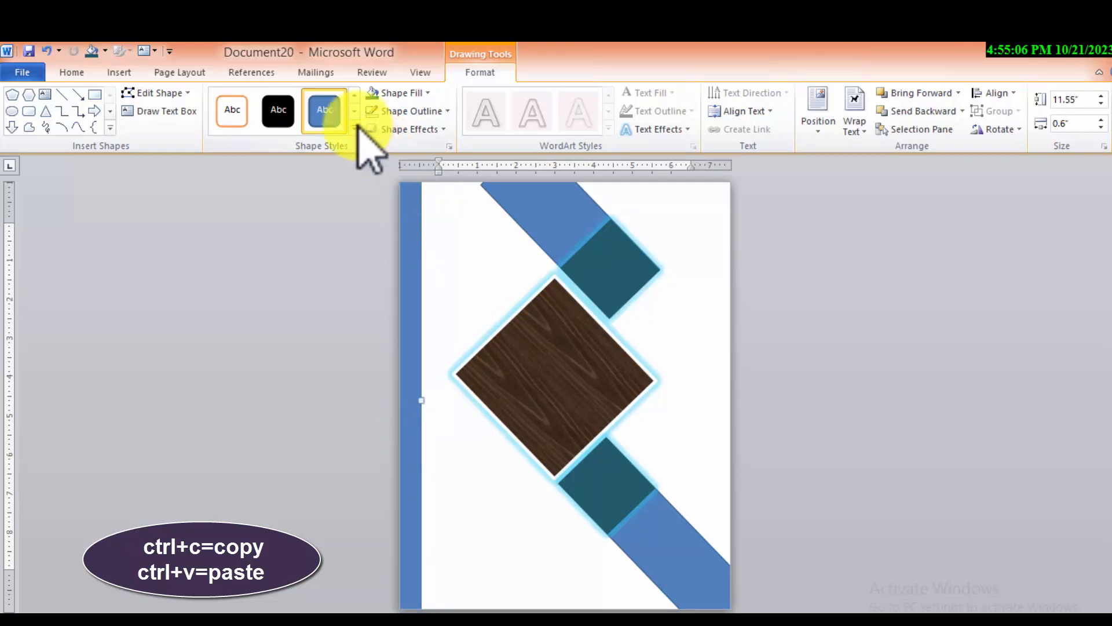
Shift the left vertical strip slightly outward and apply the glossy purple preset from the last row of shape styles.
click(354, 128)
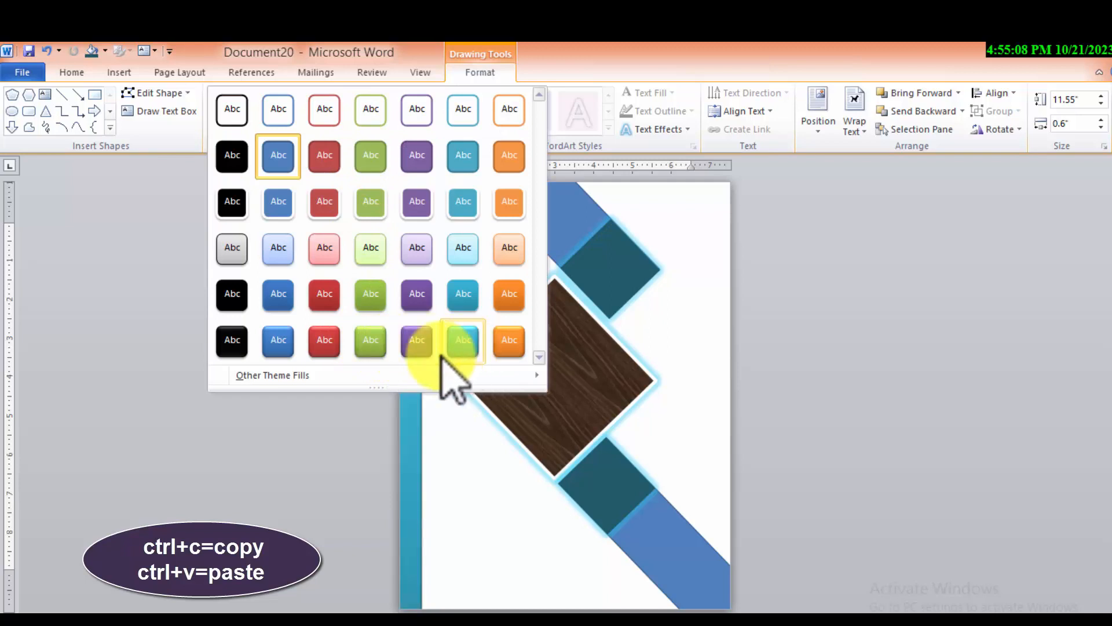
click(474, 337)
drag(411, 399, 405, 398)
click(227, 122)
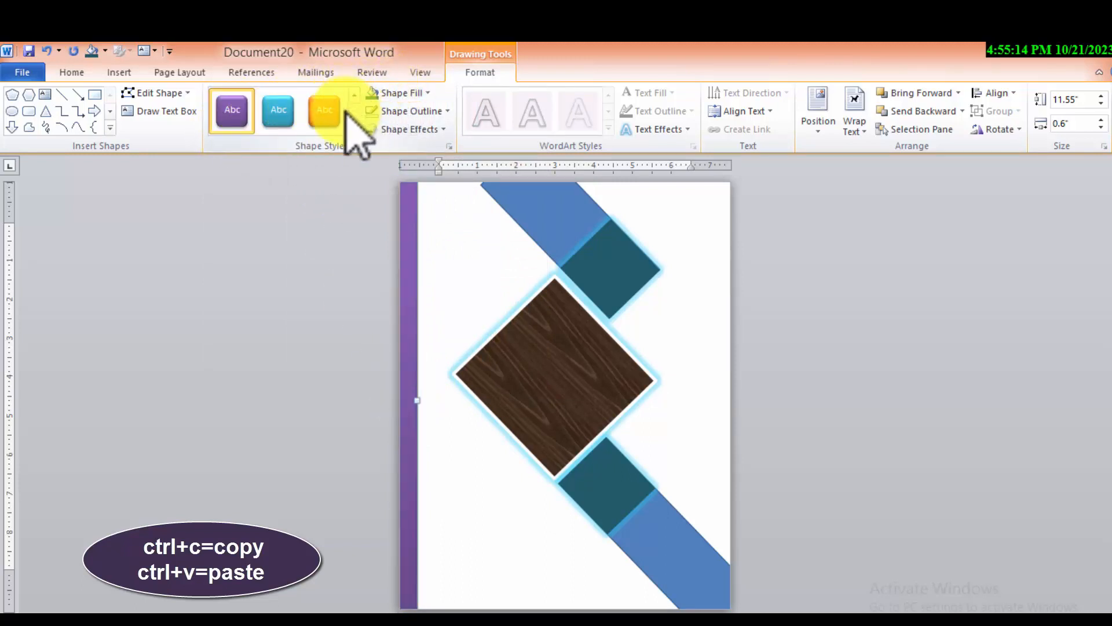
Fill the left vertical strip with the darkest shade of the blue theme color.
click(354, 127)
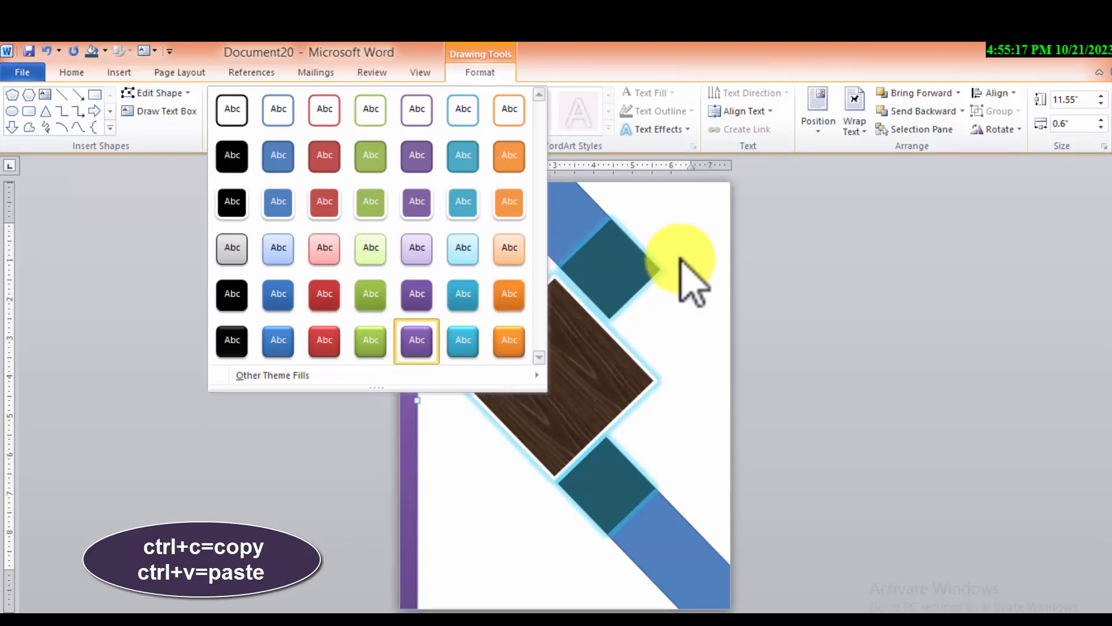
click(641, 223)
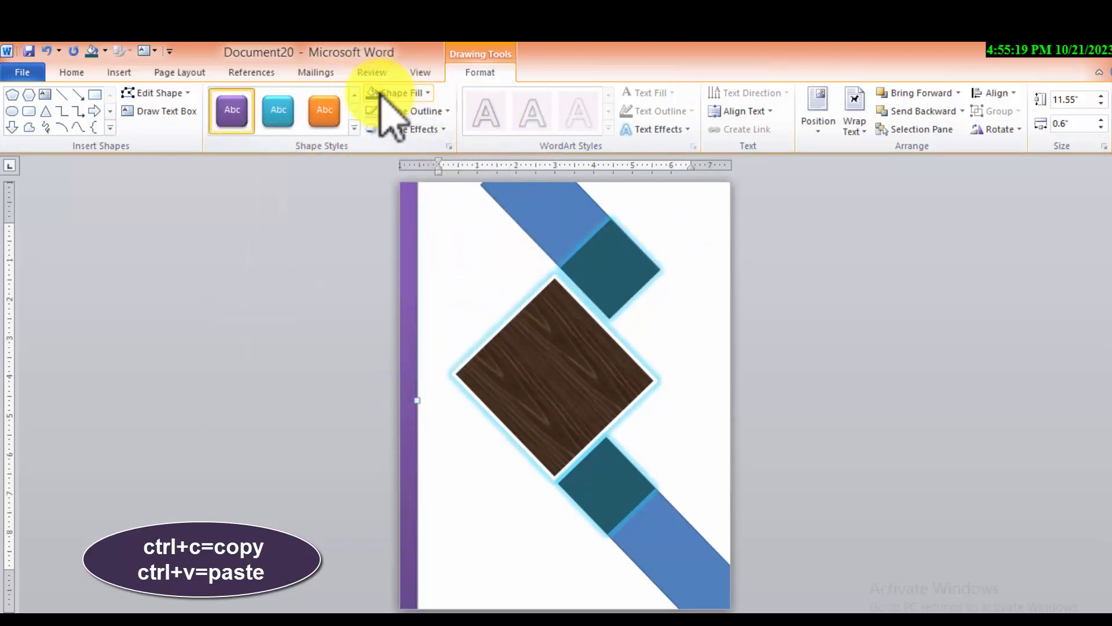
click(427, 92)
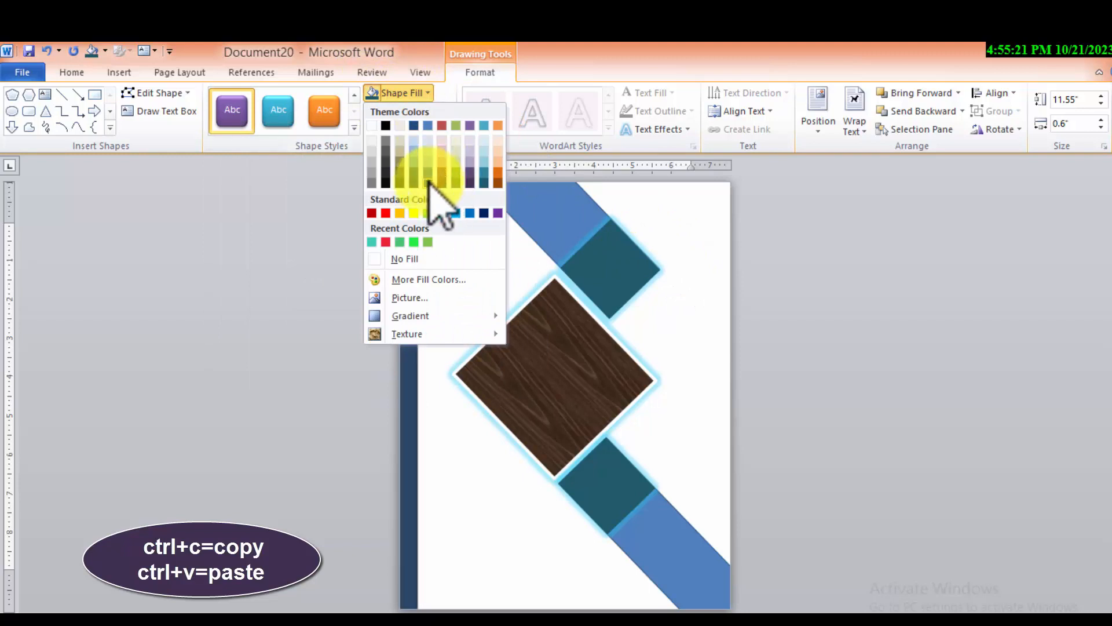
click(429, 183)
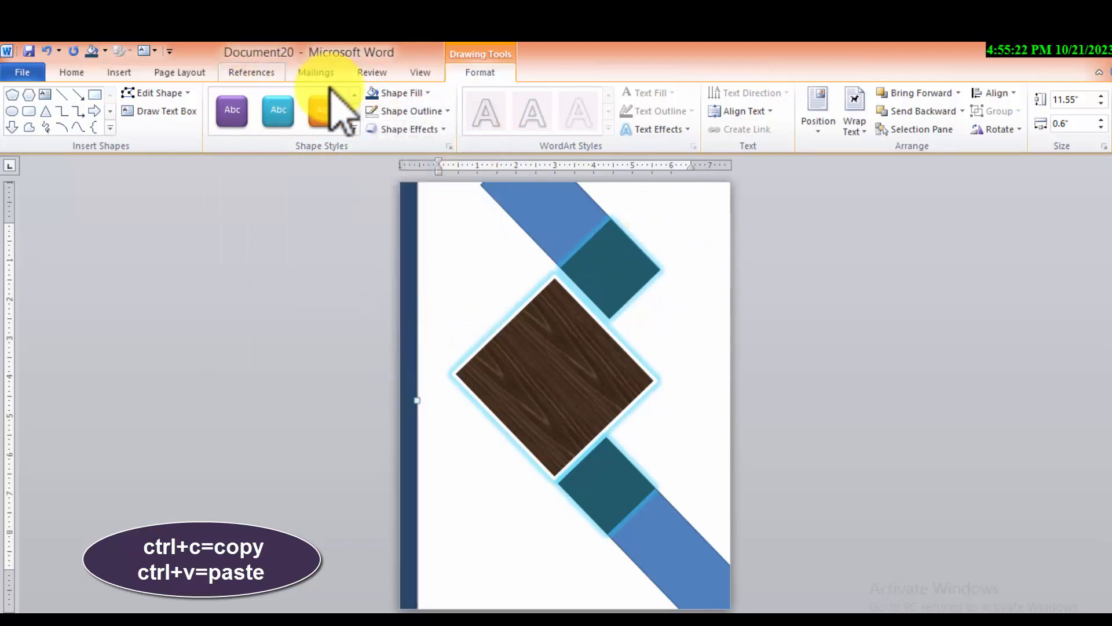
Draw a thin horizontal rectangle about 0.3" by 10.26" across the upper page and give it the glossy purple shape style.
click(95, 94)
drag(428, 197, 825, 210)
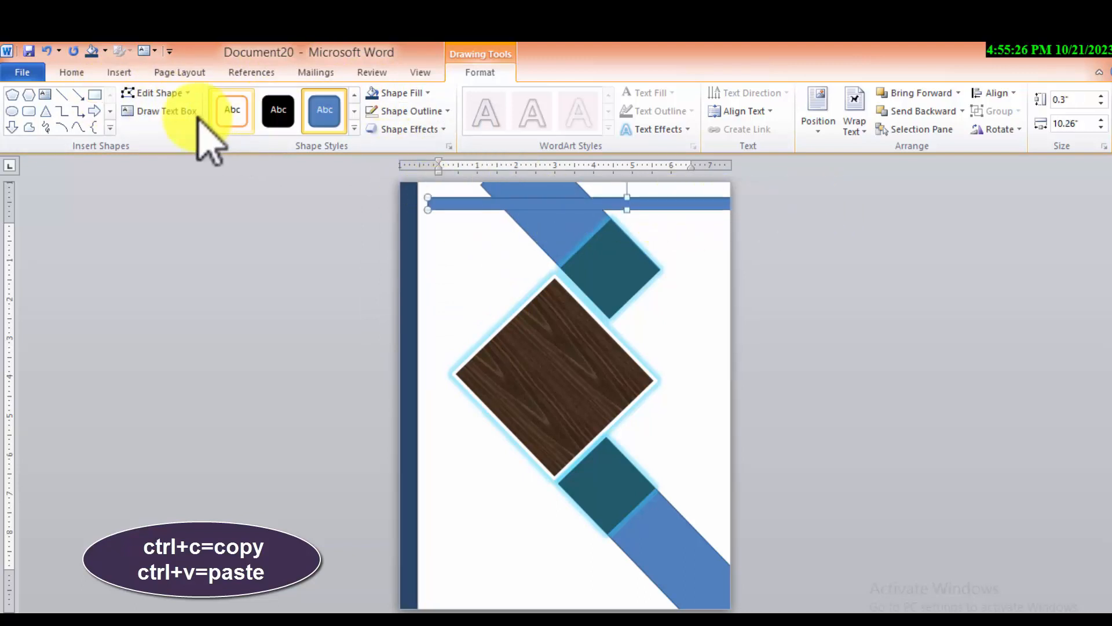
click(355, 130)
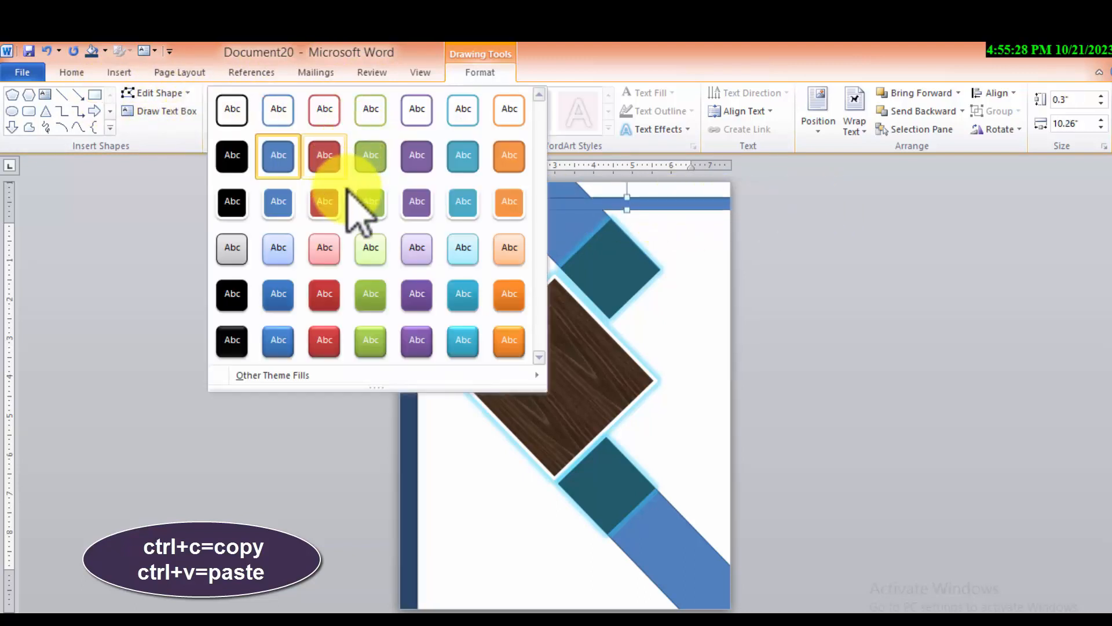
click(406, 348)
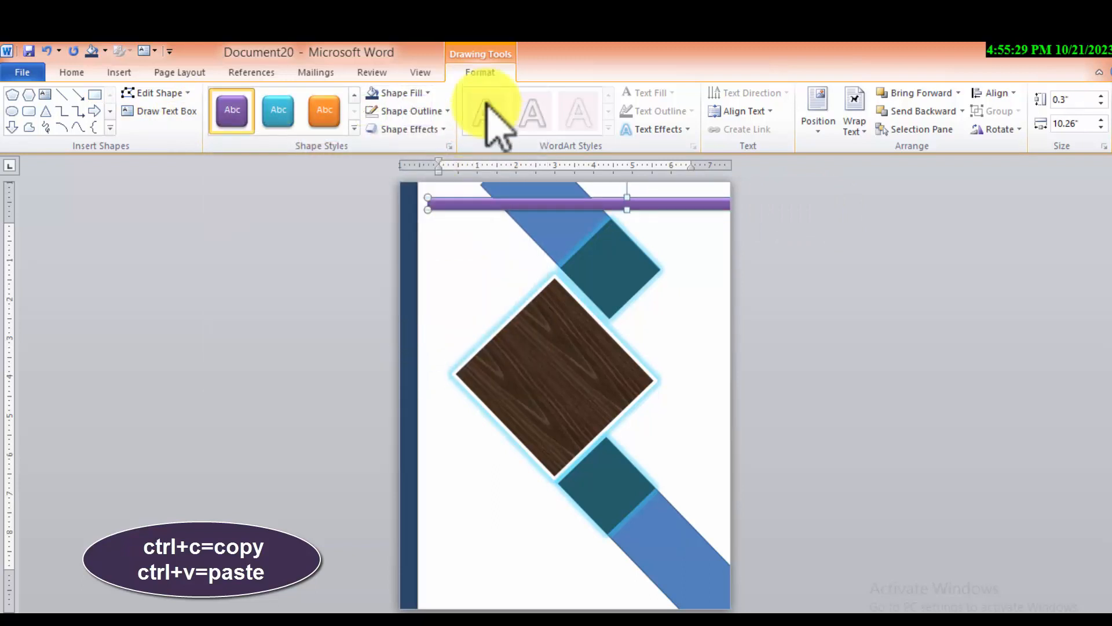
Fill the thin horizontal strip with the same dark blue and move it flush against the page's top edge.
click(377, 95)
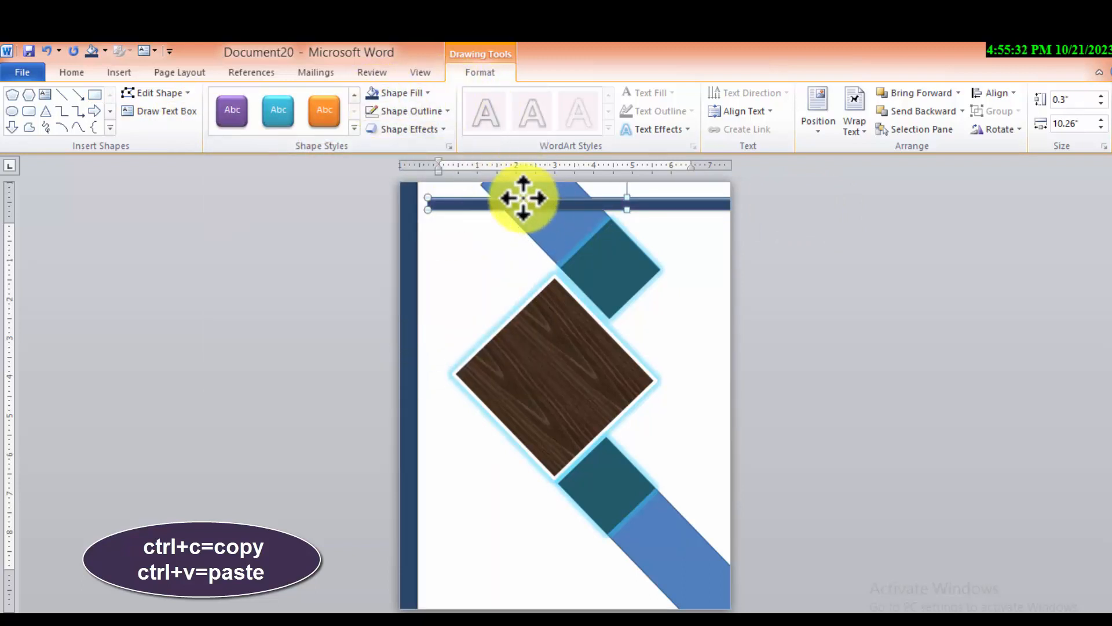
drag(521, 193, 506, 187)
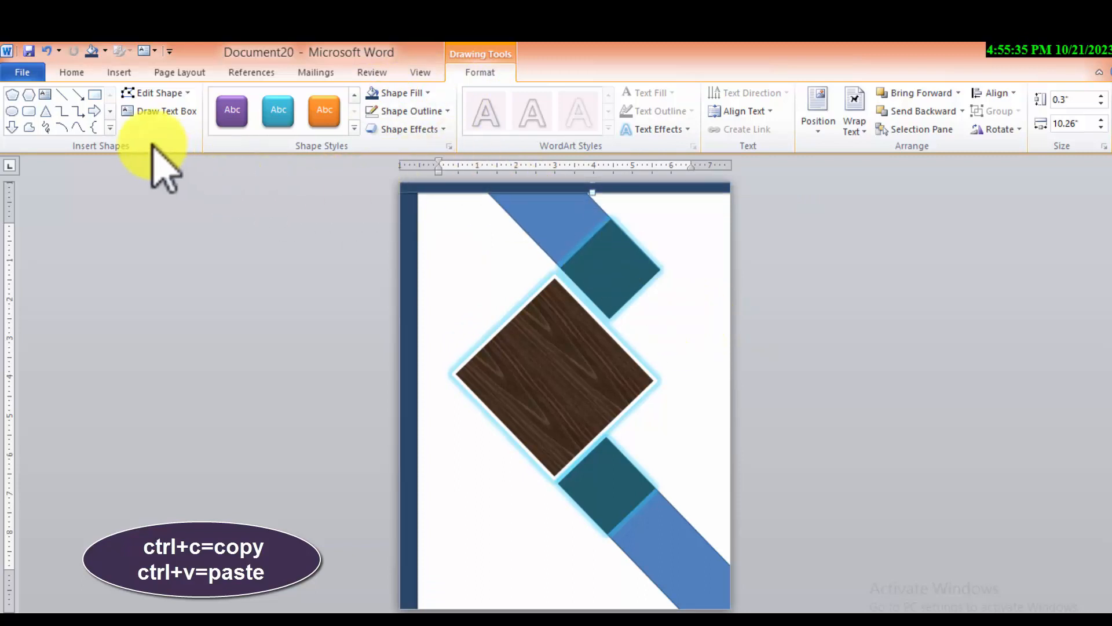
click(542, 591)
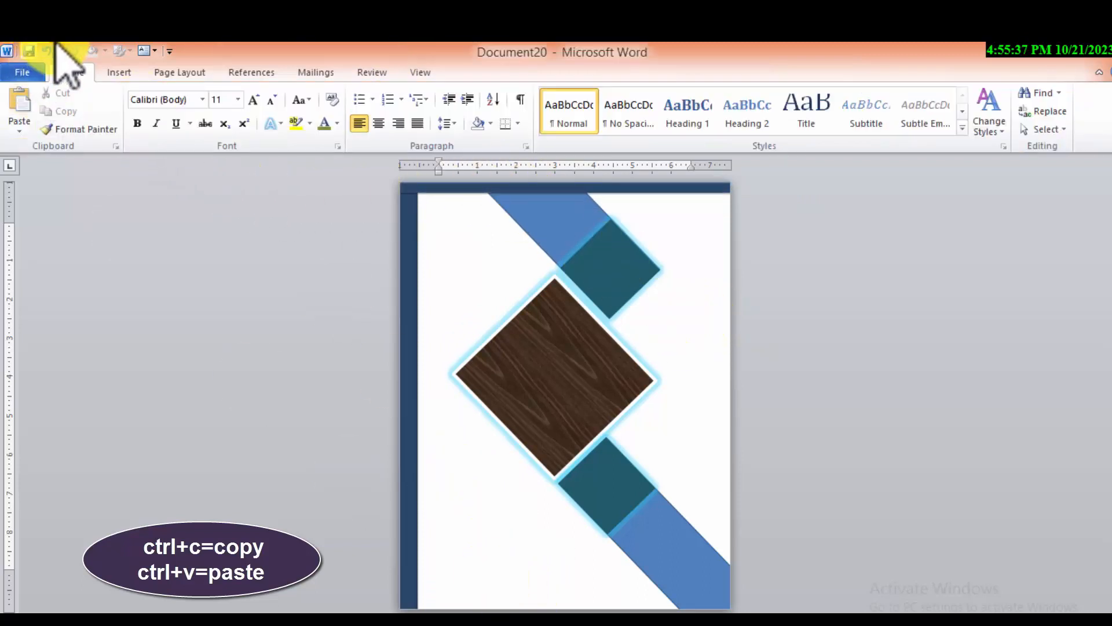
Insert a Simple Text Box on the cover page and remove its outline.
click(120, 72)
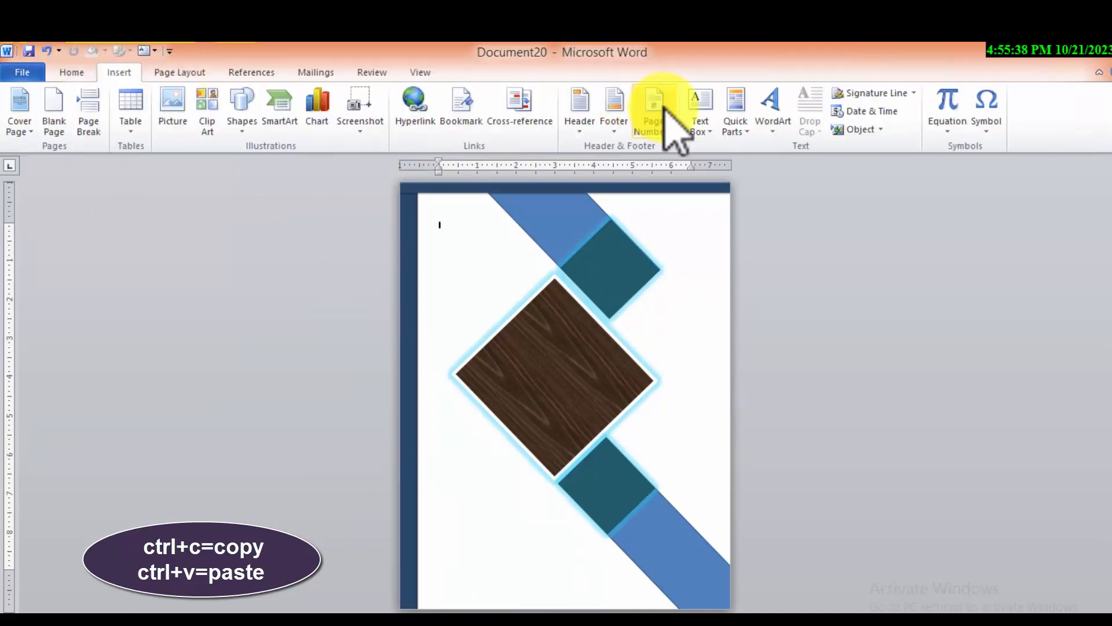
click(702, 110)
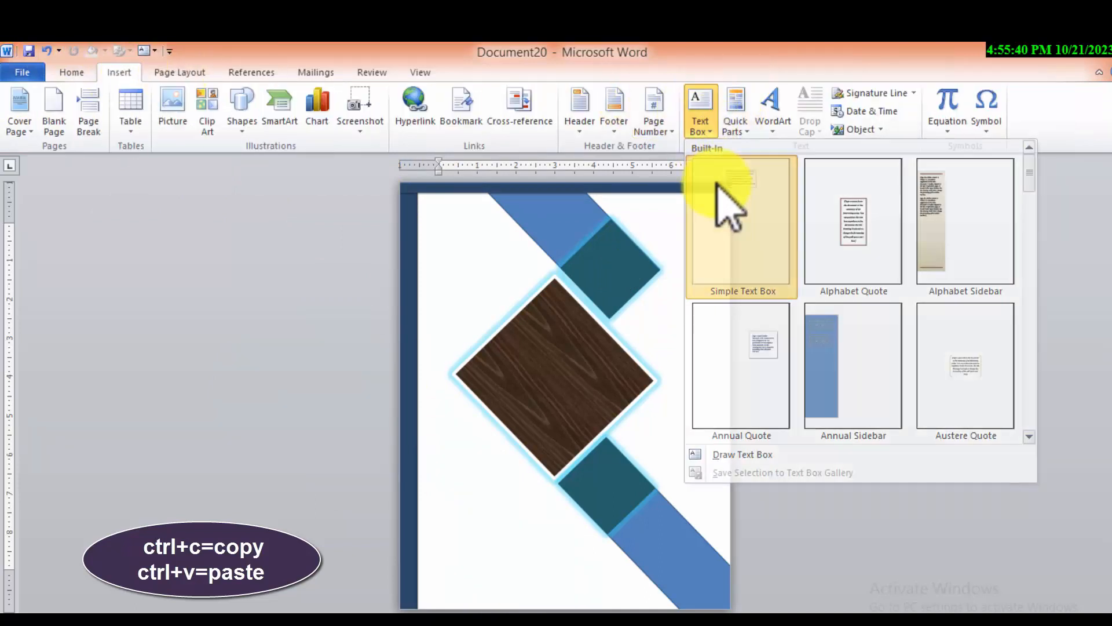
click(728, 203)
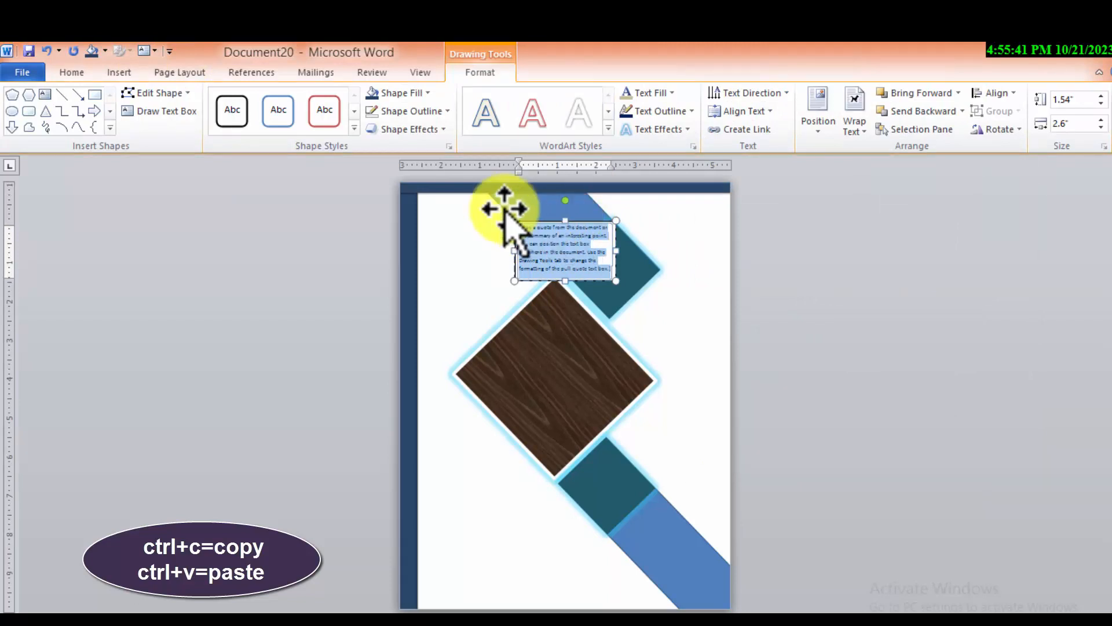
click(447, 111)
click(414, 278)
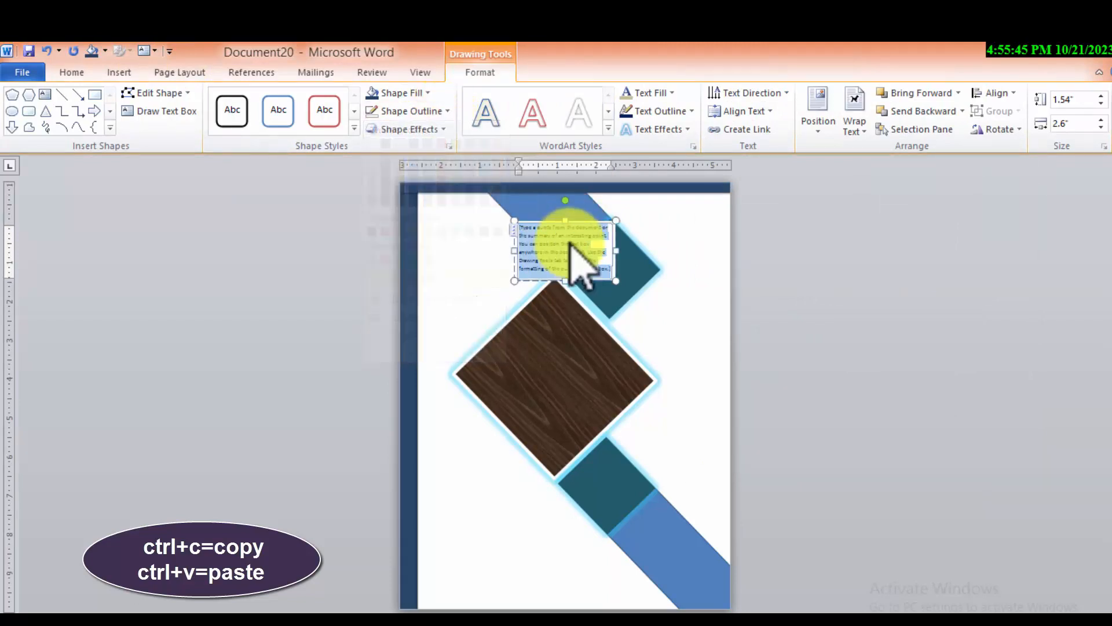
Move the text box to the lower-left area of the page, beside the dark blue vertical strip.
click(577, 227)
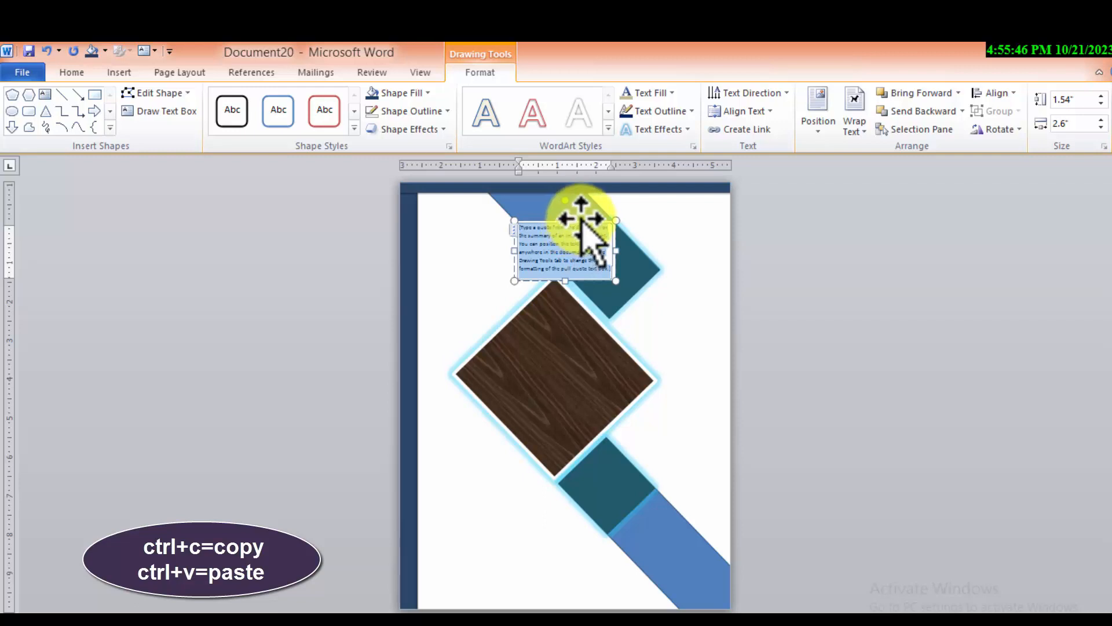
click(582, 221)
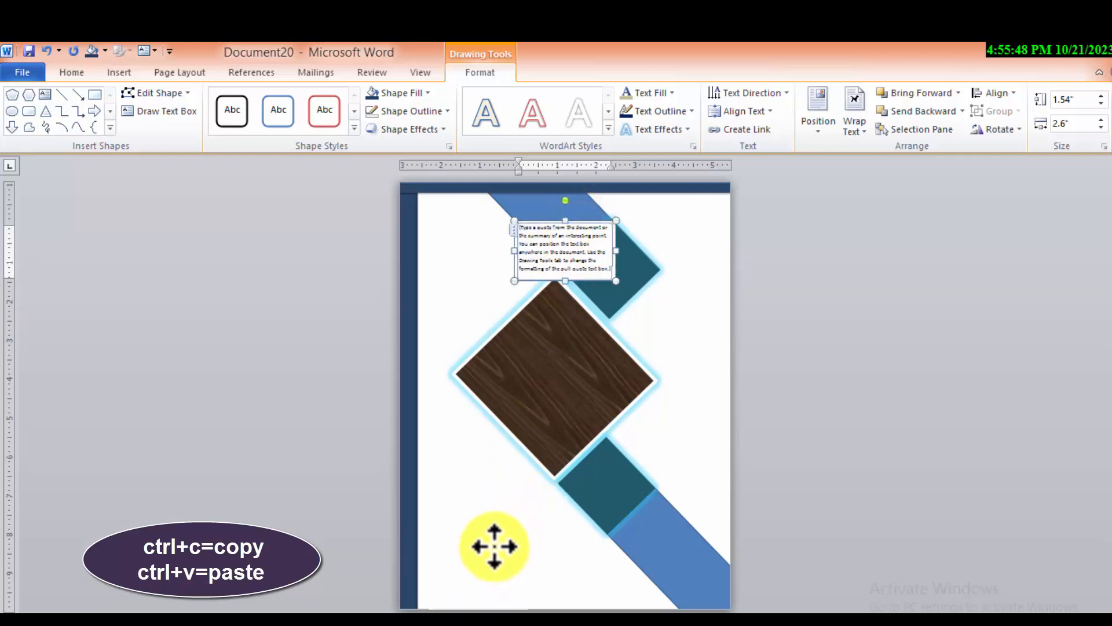
drag(498, 538, 498, 539)
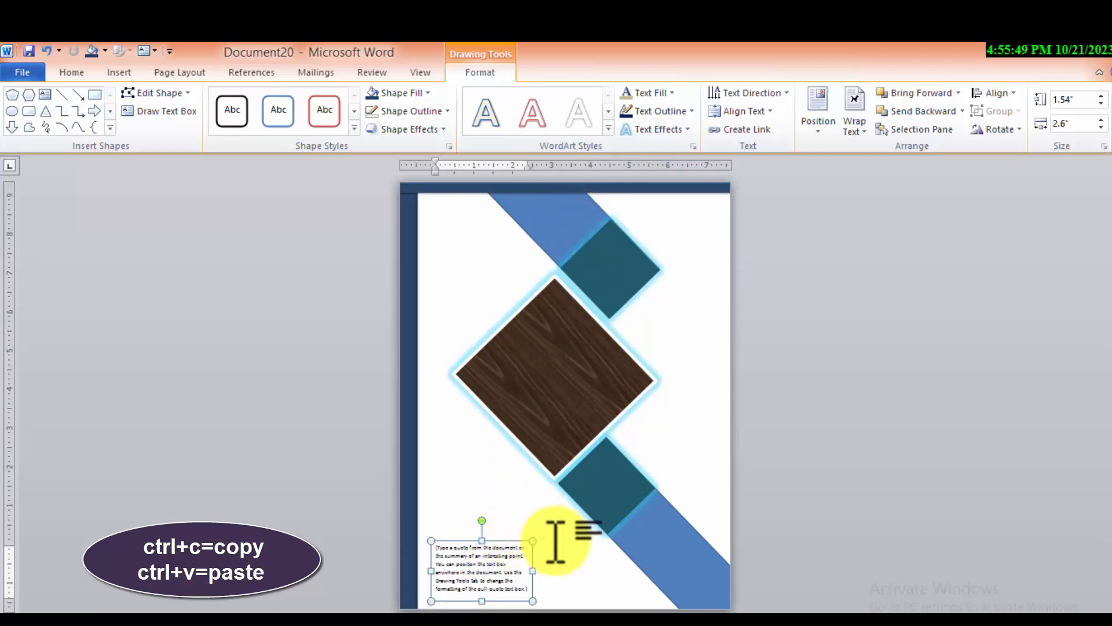